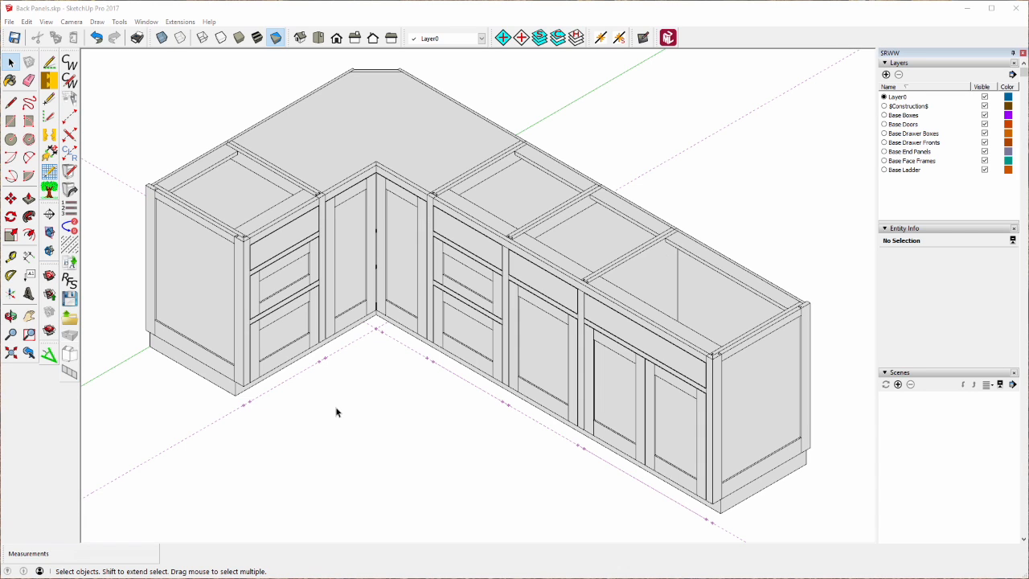
Measure how far the end panel's back stile projects beyond the back of the cabinet run
left_click(10, 315)
left_click_drag(198, 338, 591, 298)
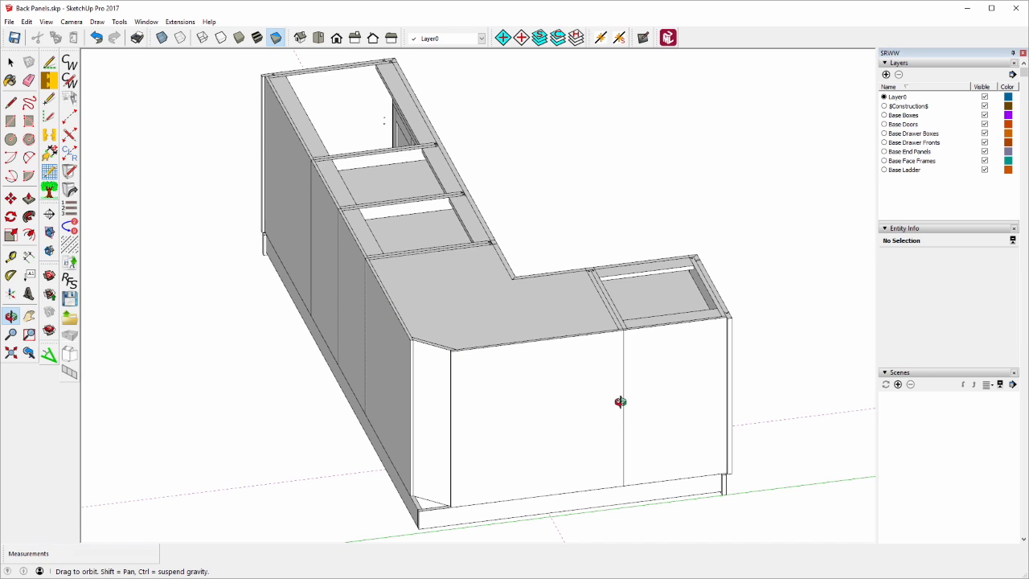
scroll(496, 376, "down", 1)
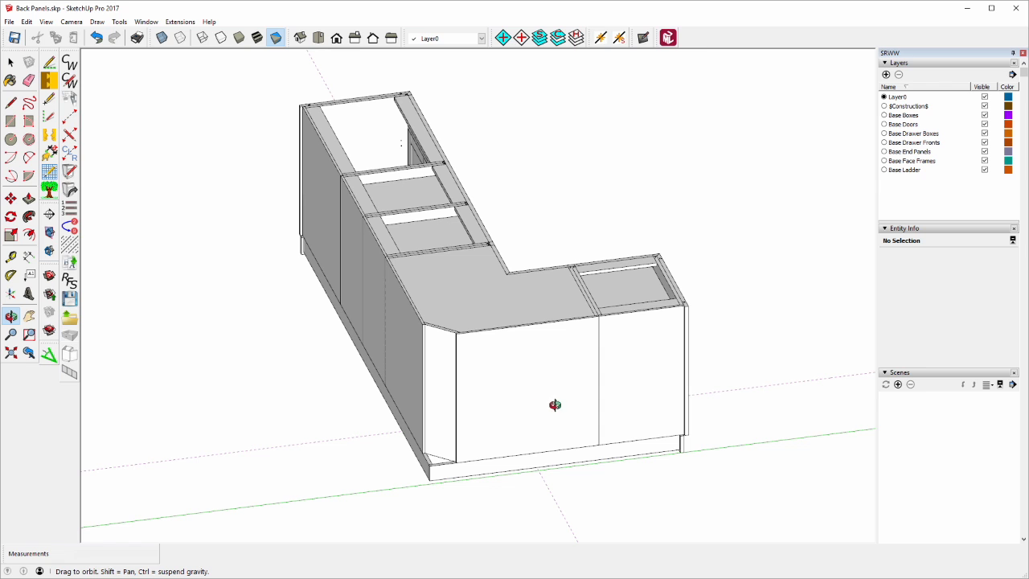
left_click_drag(533, 394, 604, 395)
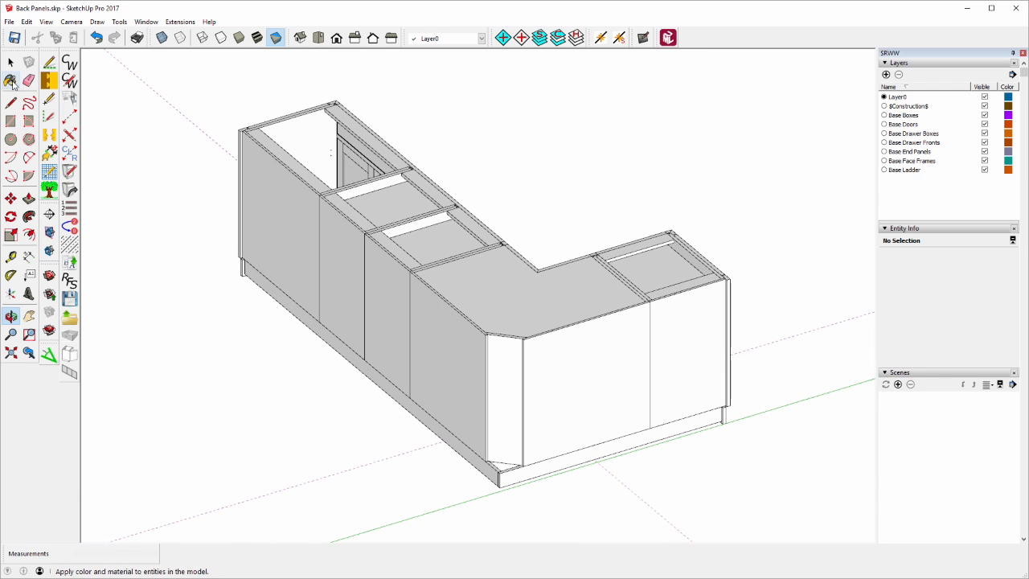
scroll(728, 372, "up", 8)
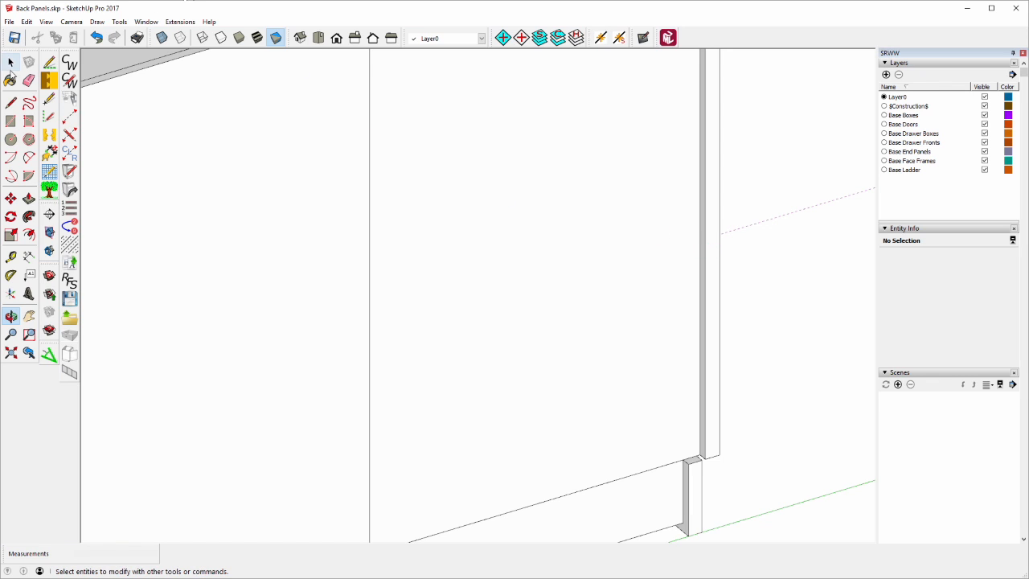
left_click(11, 63)
left_click(11, 256)
left_click(700, 295)
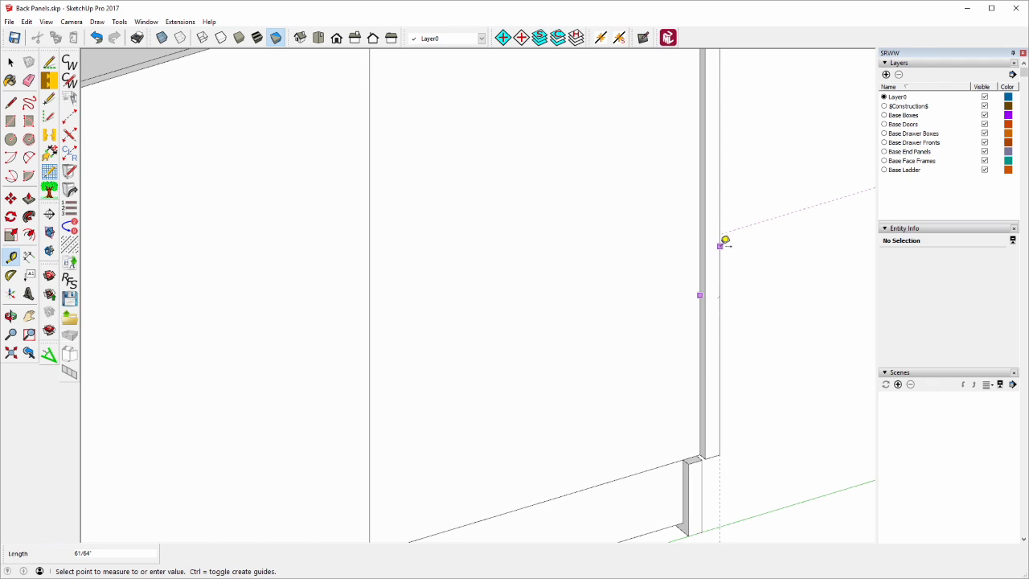
left_click(726, 248)
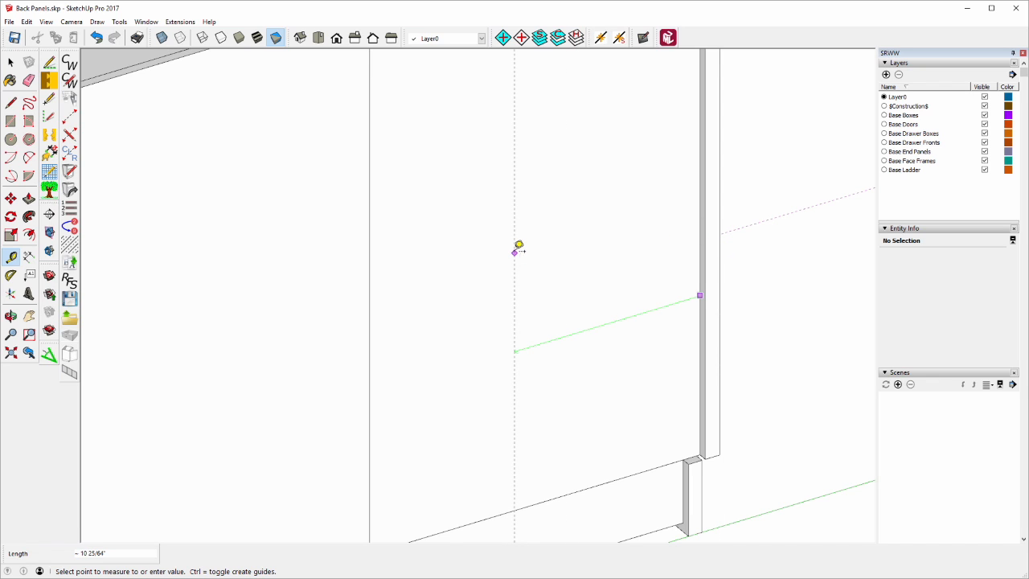
key("Escape")
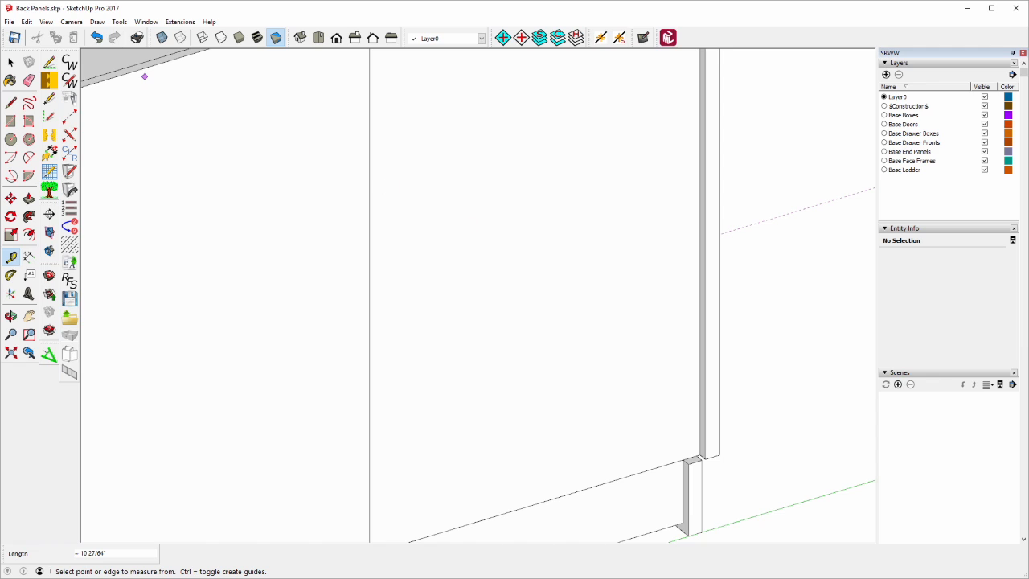
Unlock the Left End Back Stile component and open it for editing
key("e")
key("space")
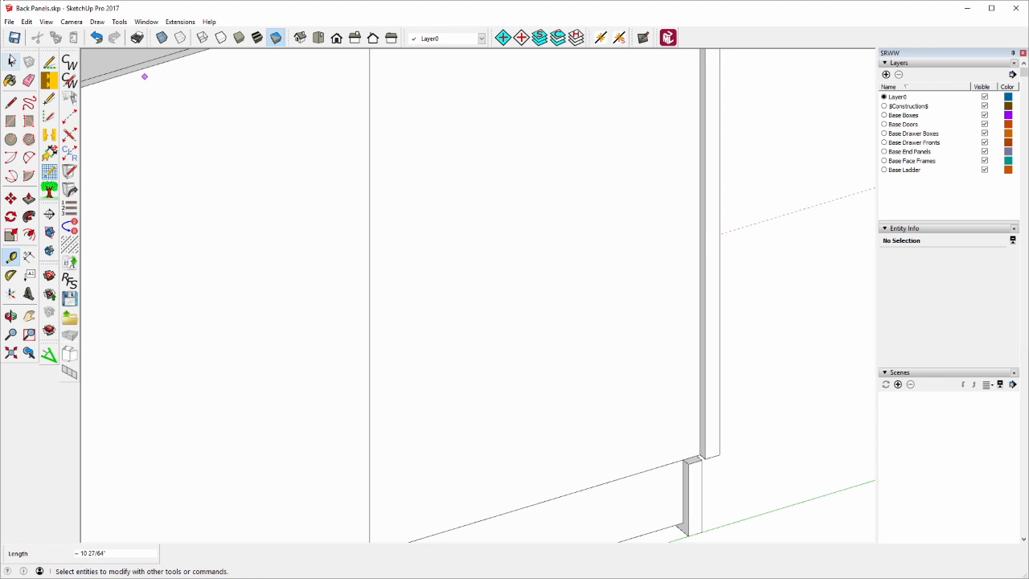
left_click(710, 180)
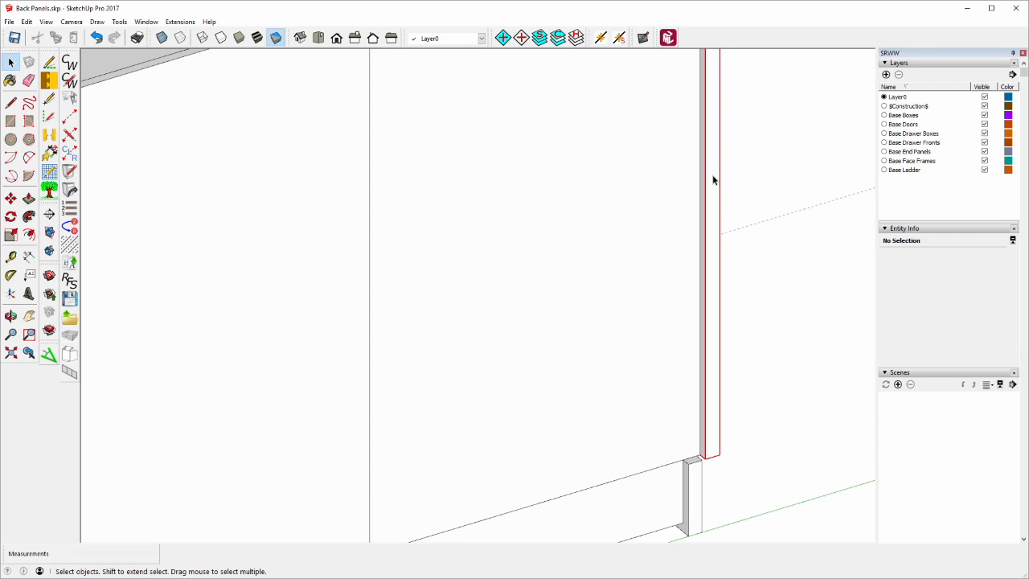
right_click(713, 180)
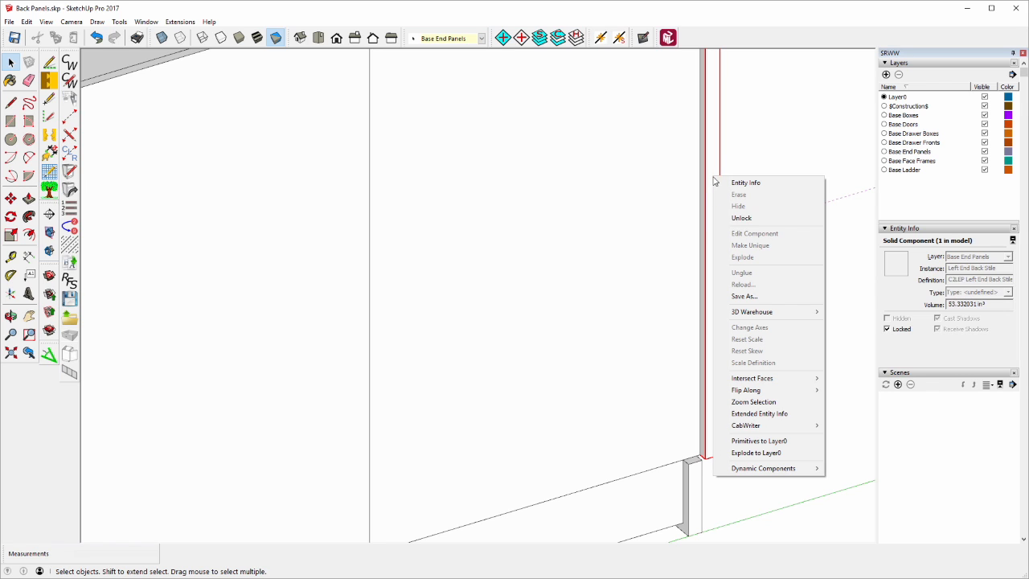
left_click(743, 218)
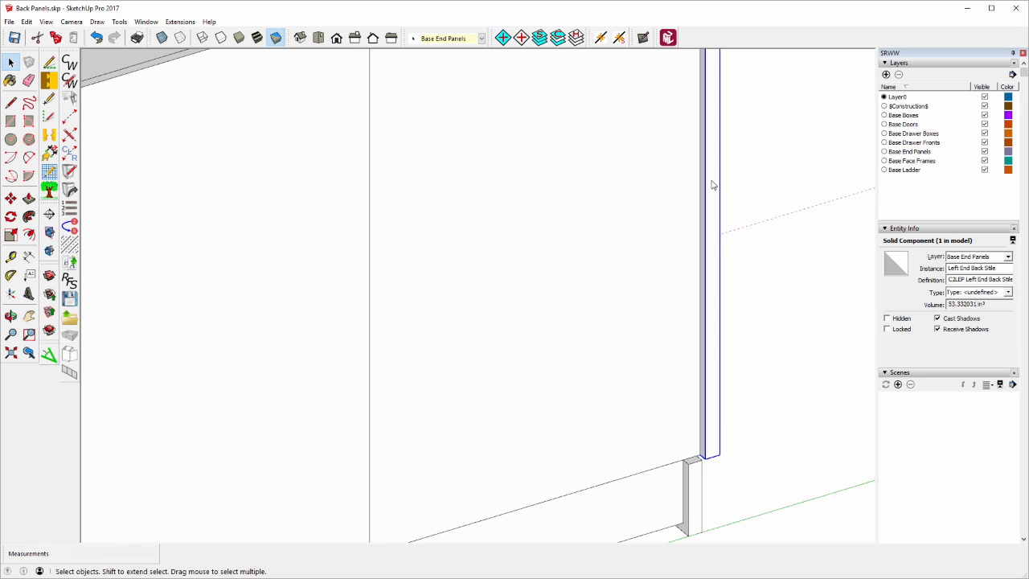
right_click(712, 182)
left_click(749, 239)
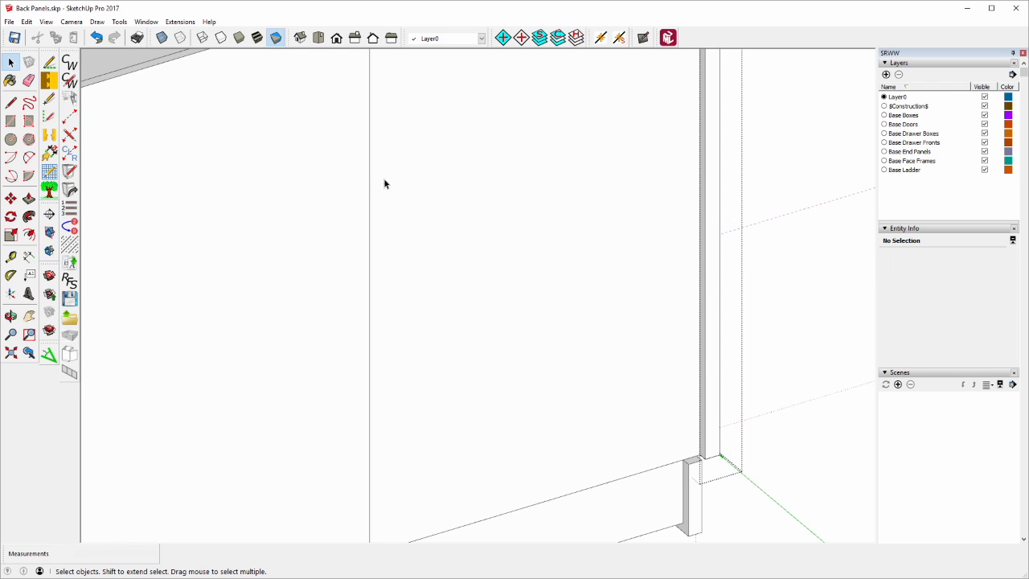
Extend the back face of the end panel's back stile outward by 5/16 inch with Push/Pull
left_click(28, 198)
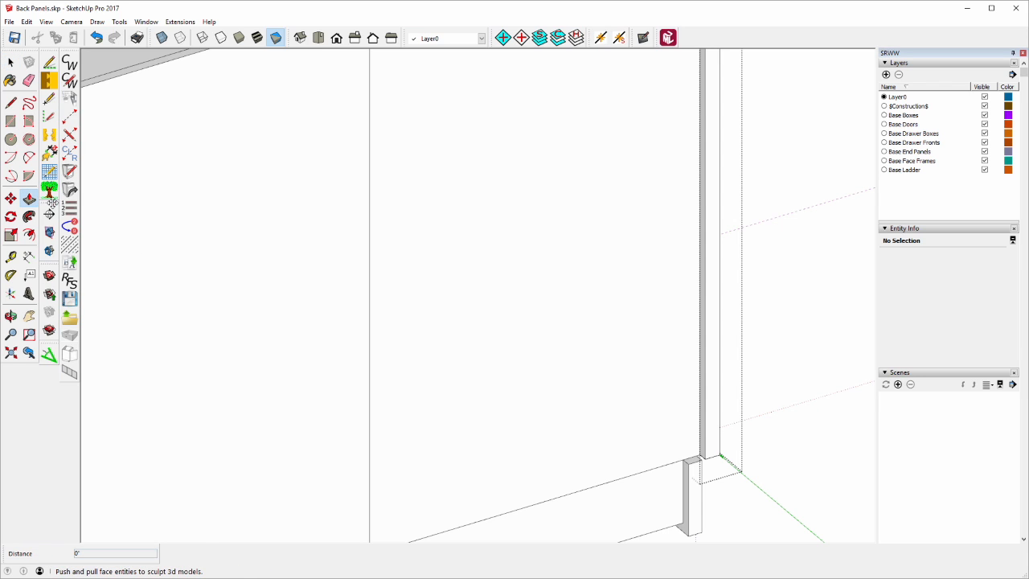
left_click(712, 303)
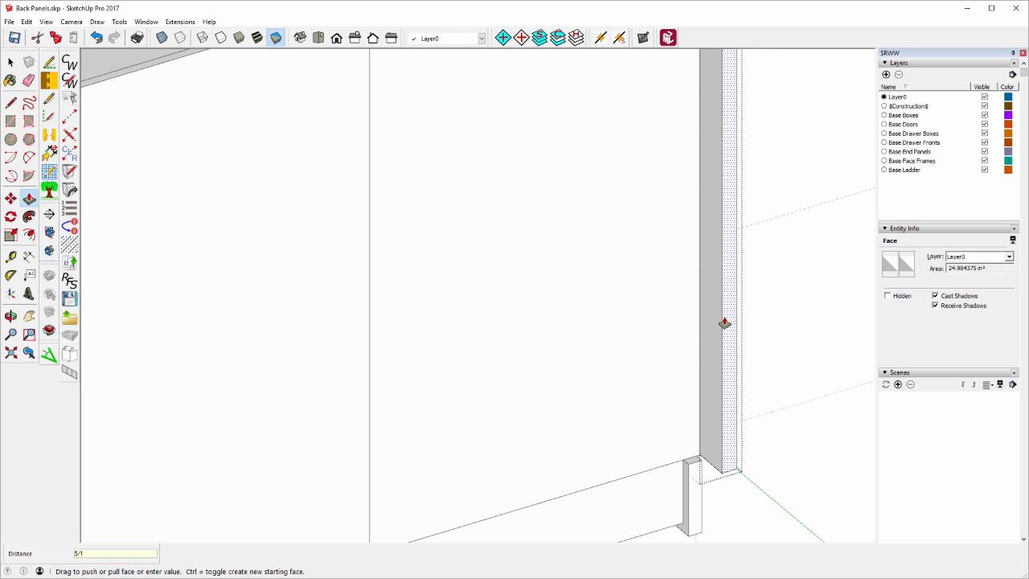
type("5/16")
key("Return")
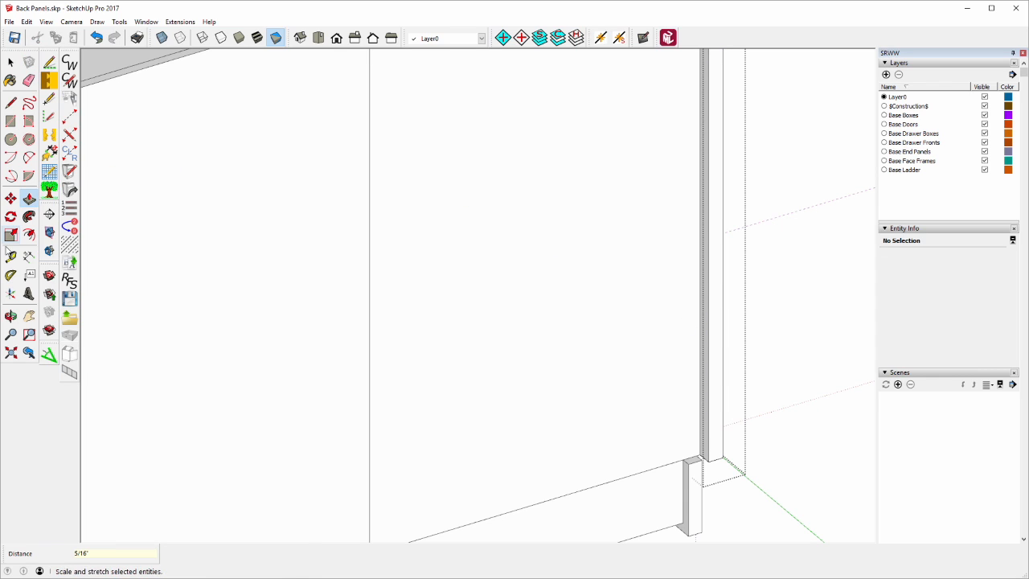
Measure the distance from the cabinet's back edge to the extended stile's inner back edge
left_click(10, 257)
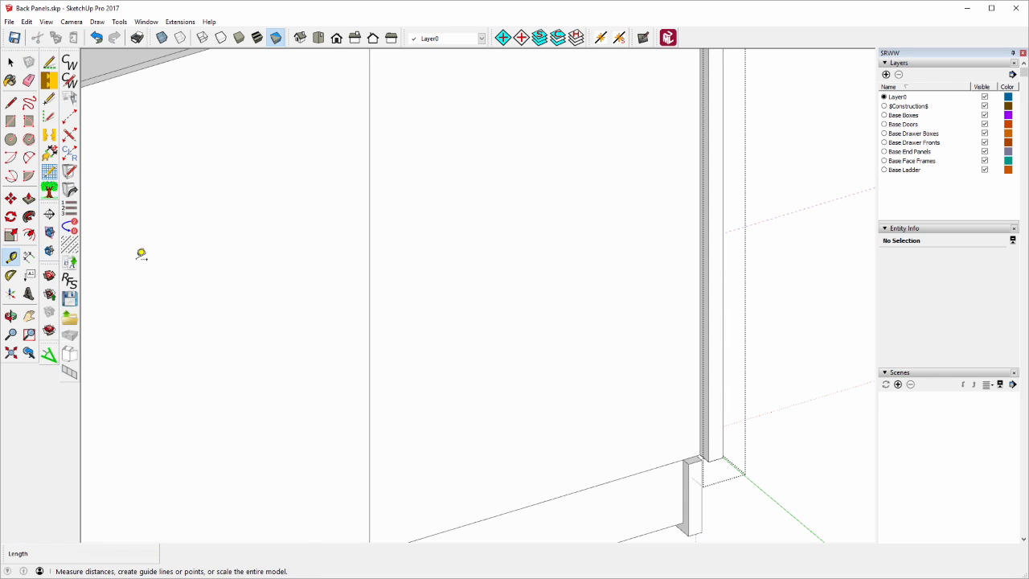
left_click(700, 236)
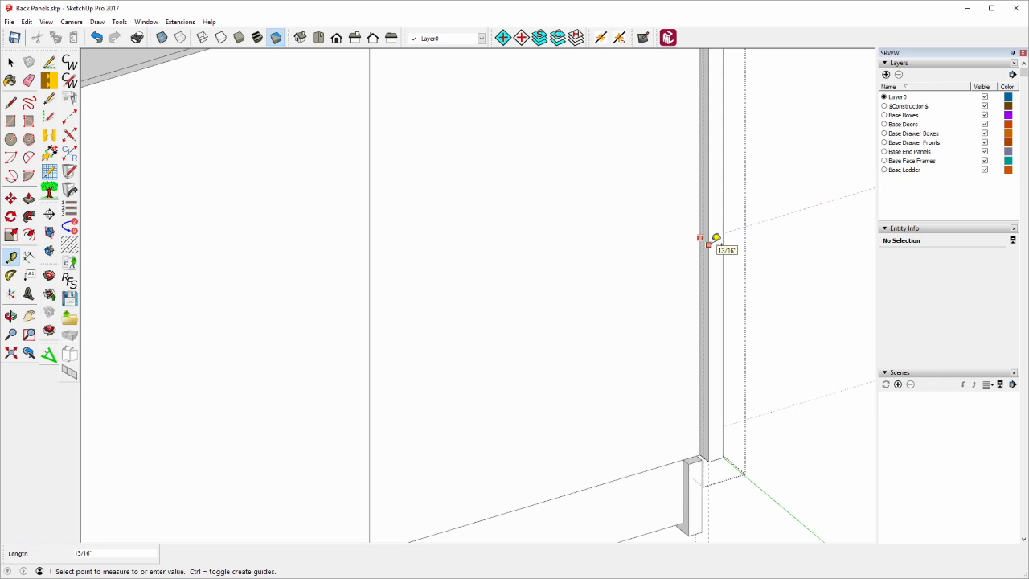
left_click(715, 238)
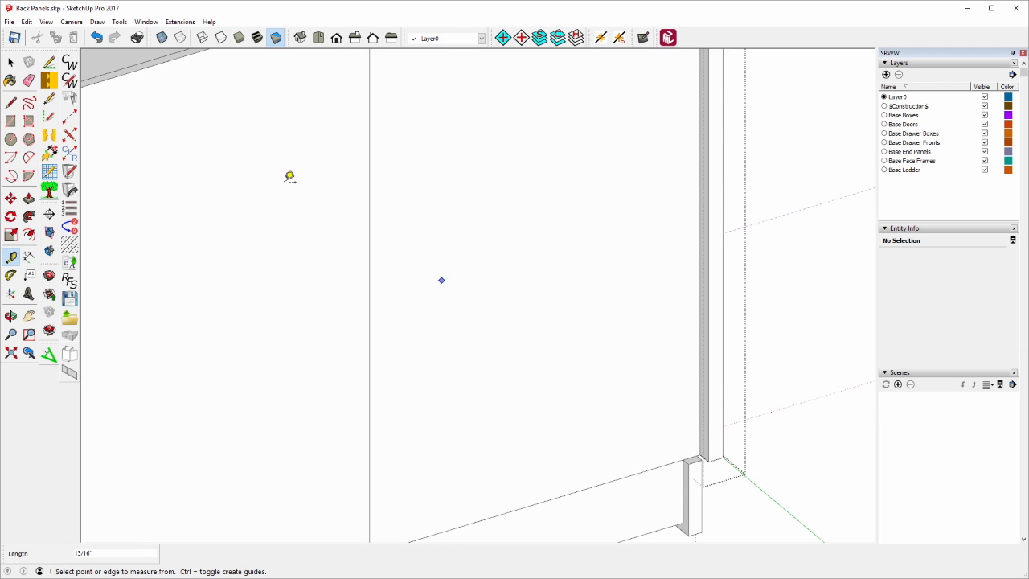
Move the stile's inner back vertical edge 13/16 inch toward the cabinet back to bevel the stile
left_click(11, 61)
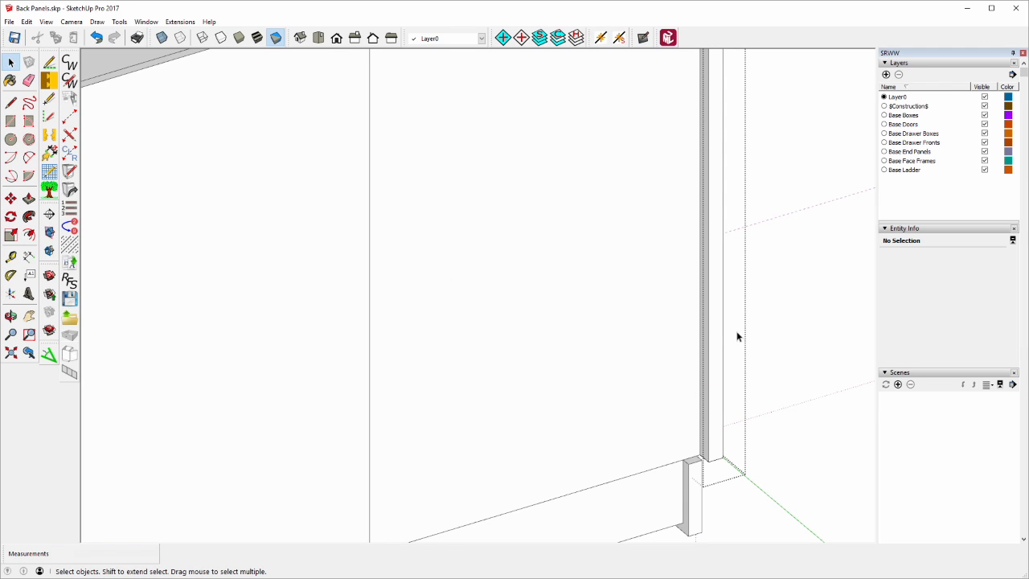
left_click(709, 335)
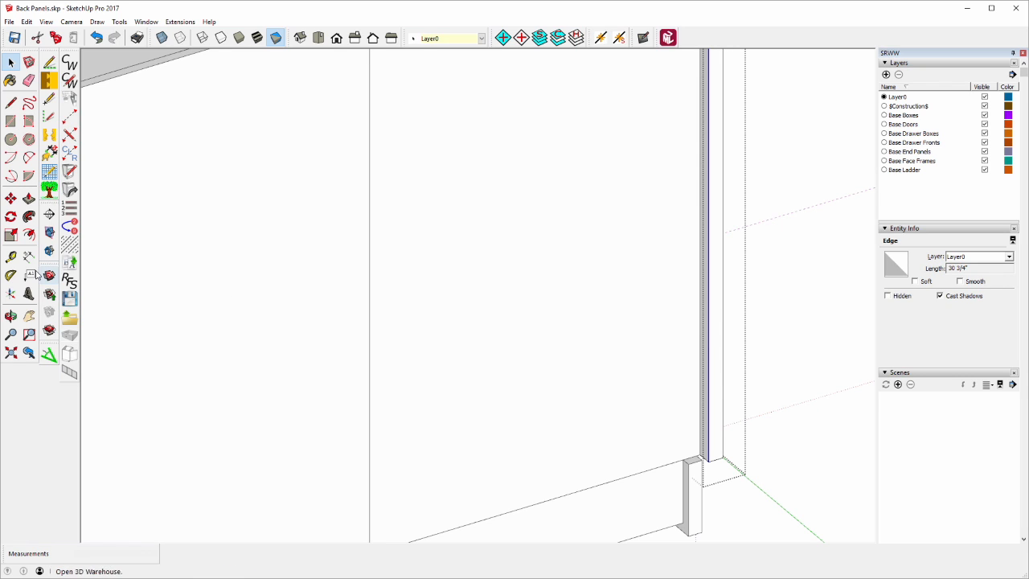
left_click(11, 198)
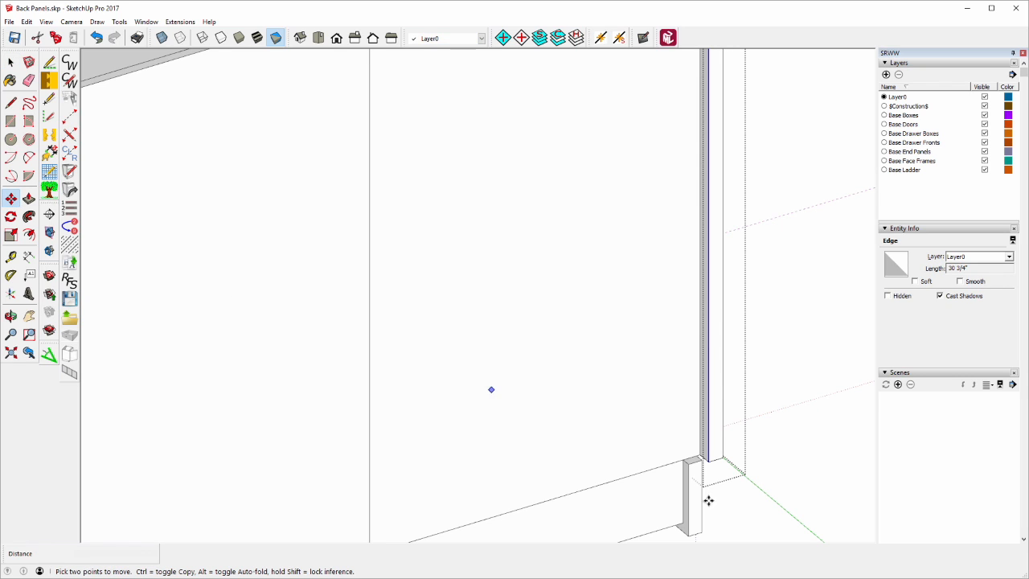
left_click(707, 460)
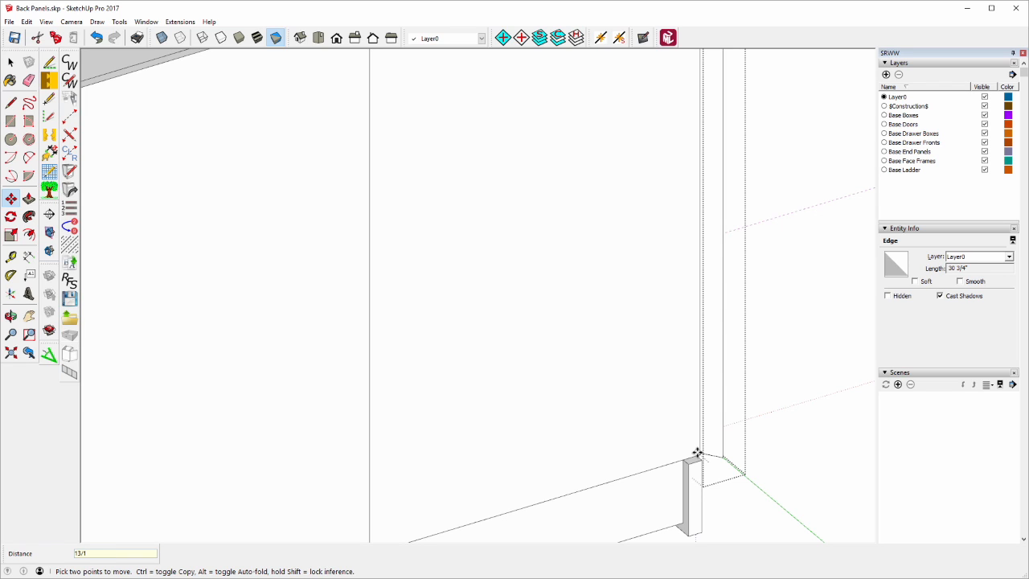
key("Return")
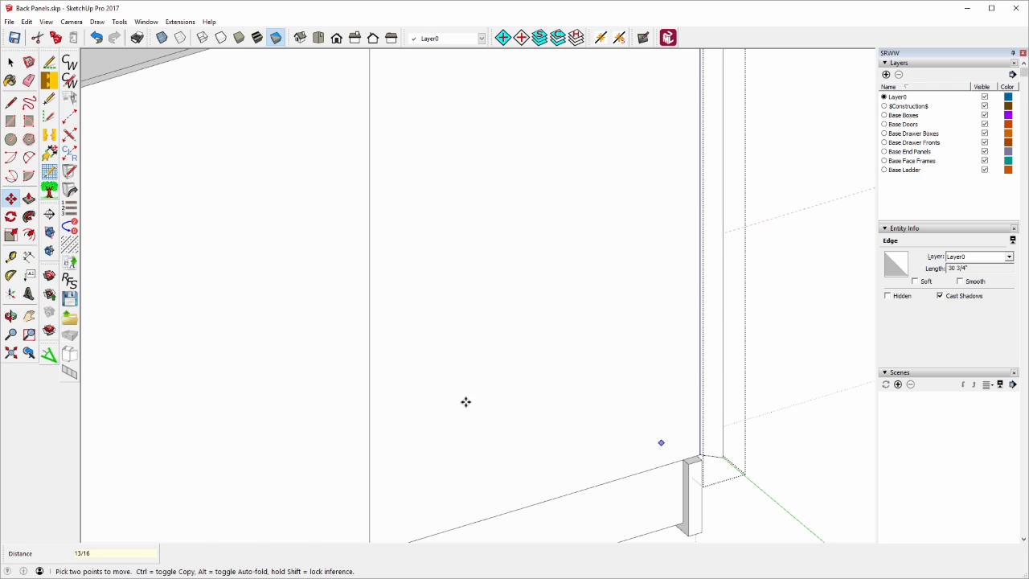
scroll(562, 431, "down", 4)
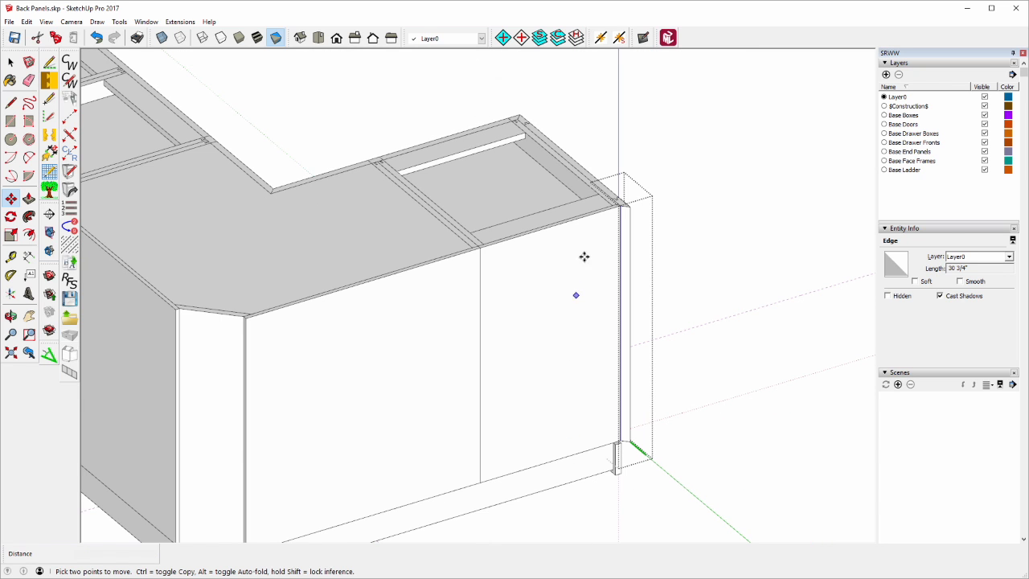
scroll(626, 195, "up", 5)
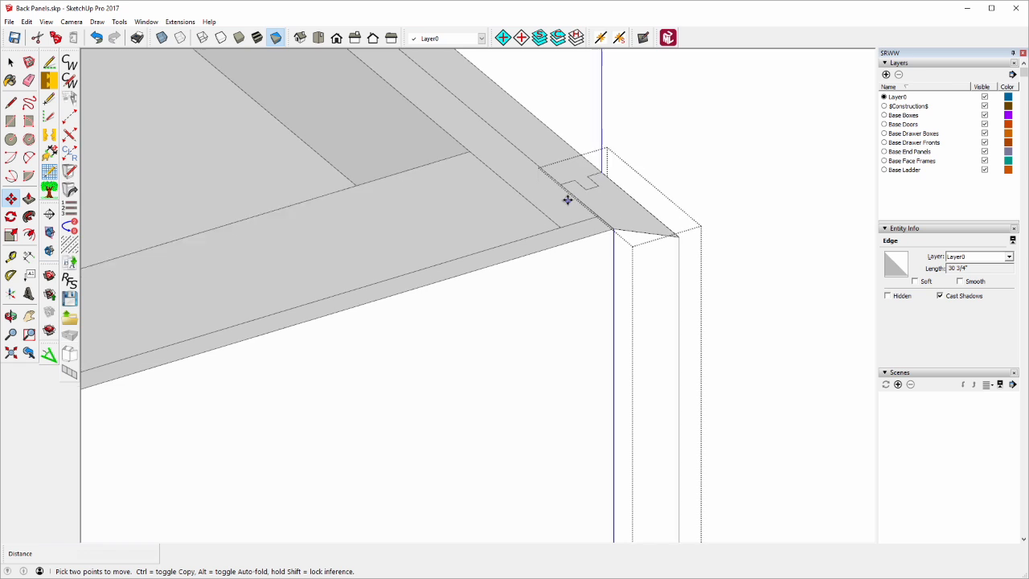
scroll(646, 229, "up", 5)
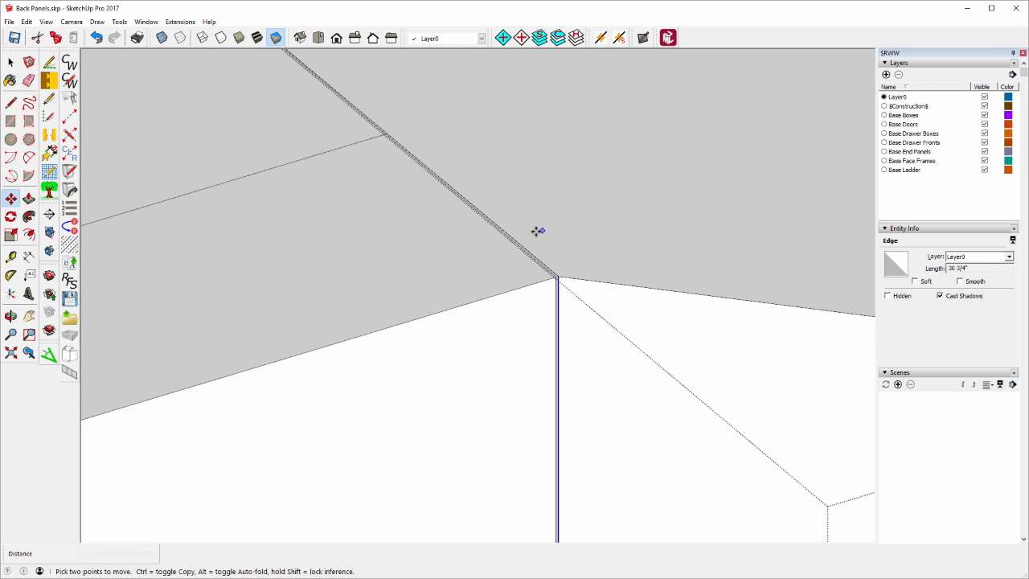
scroll(400, 196, "down", 2)
scroll(400, 196, "down", 3)
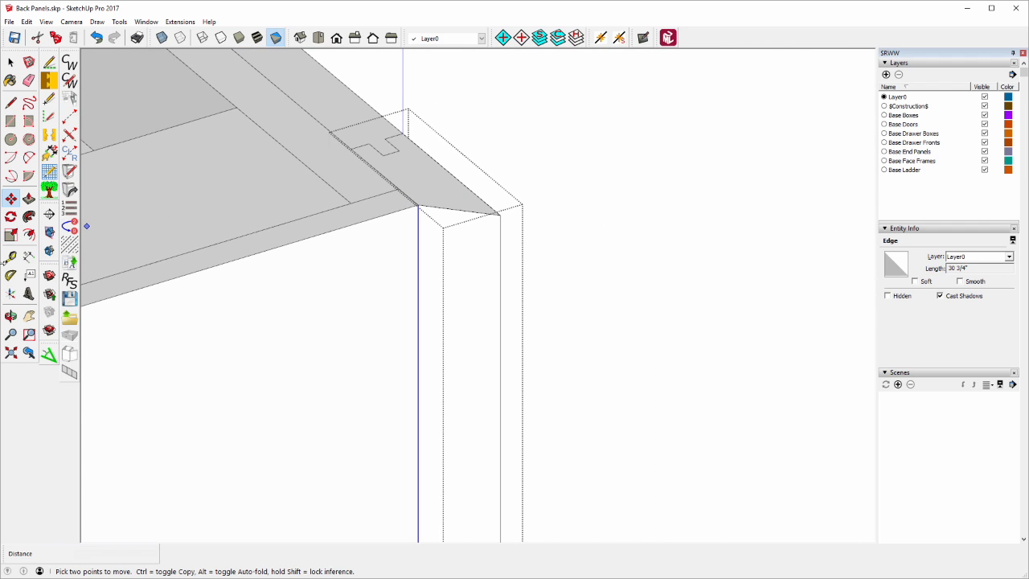
Measure the angle at the stile's outer back corner between its outer side and the beveled face
left_click(11, 275)
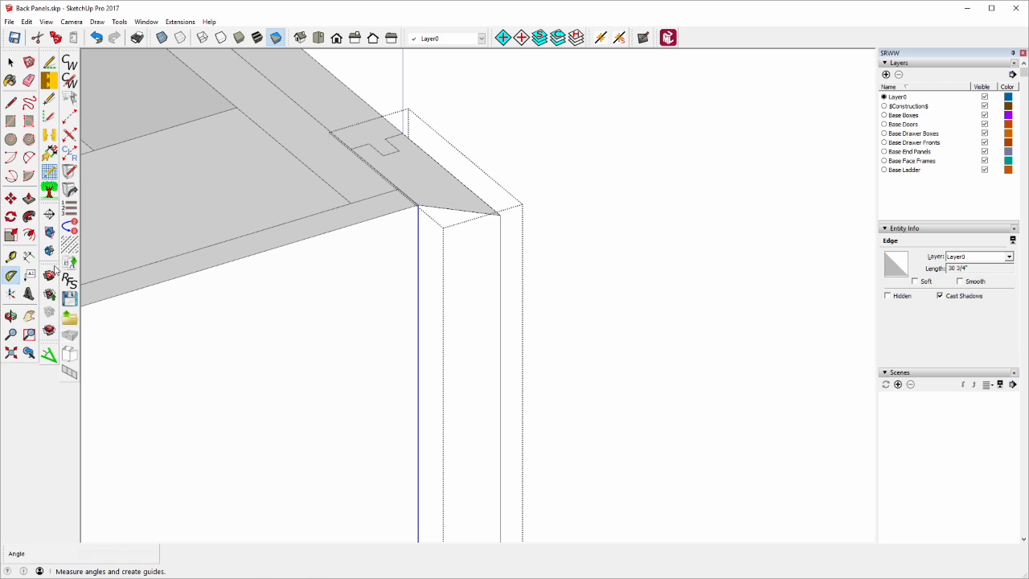
left_click(499, 216)
left_click(431, 159)
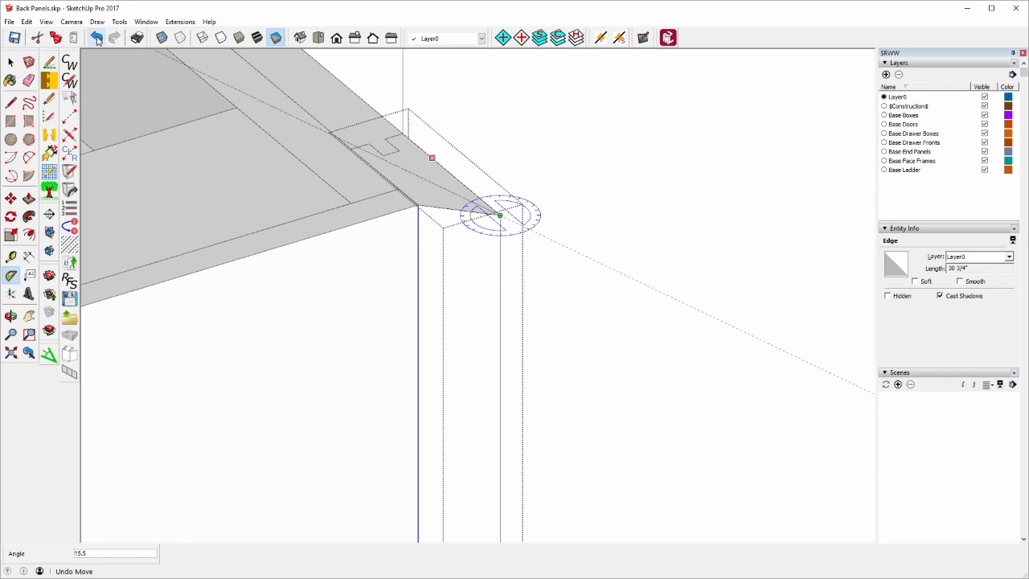
Undo the last move of the stile's inner back edge
key("space")
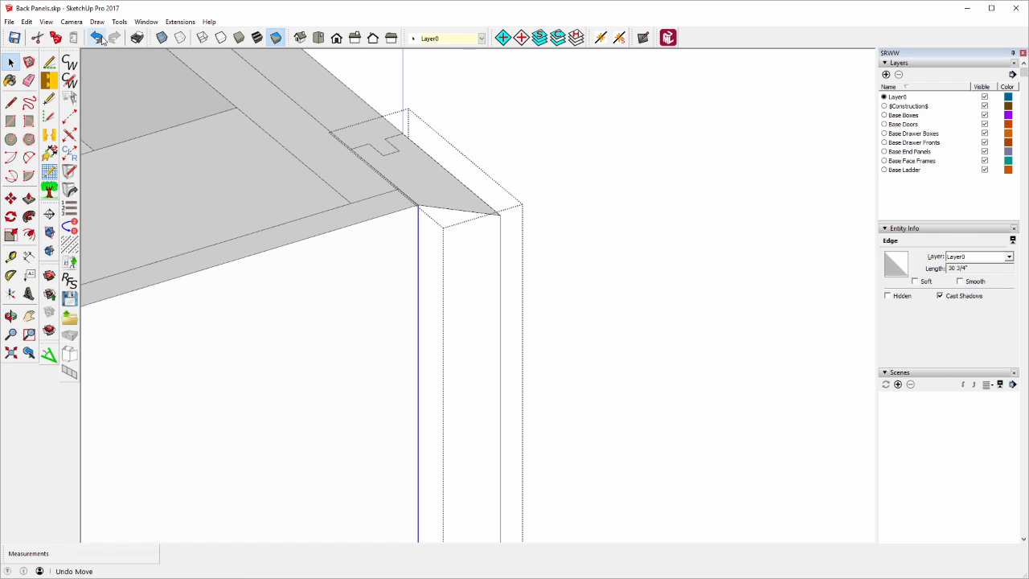
left_click(95, 38)
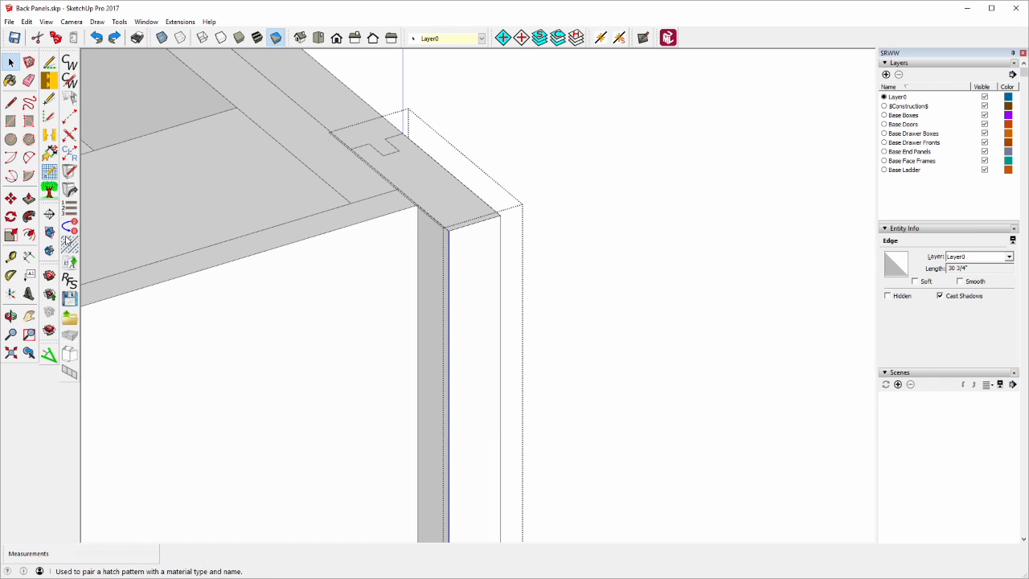
Move the stile's inner back vertical edge onto the cabinet's back corner endpoint to form the bevel
left_click(11, 198)
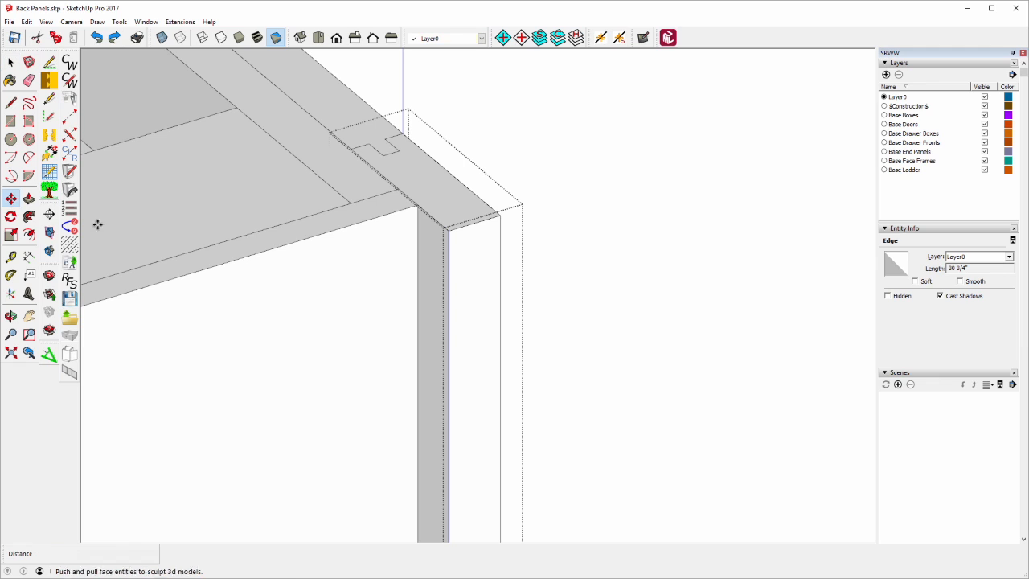
left_click(448, 233)
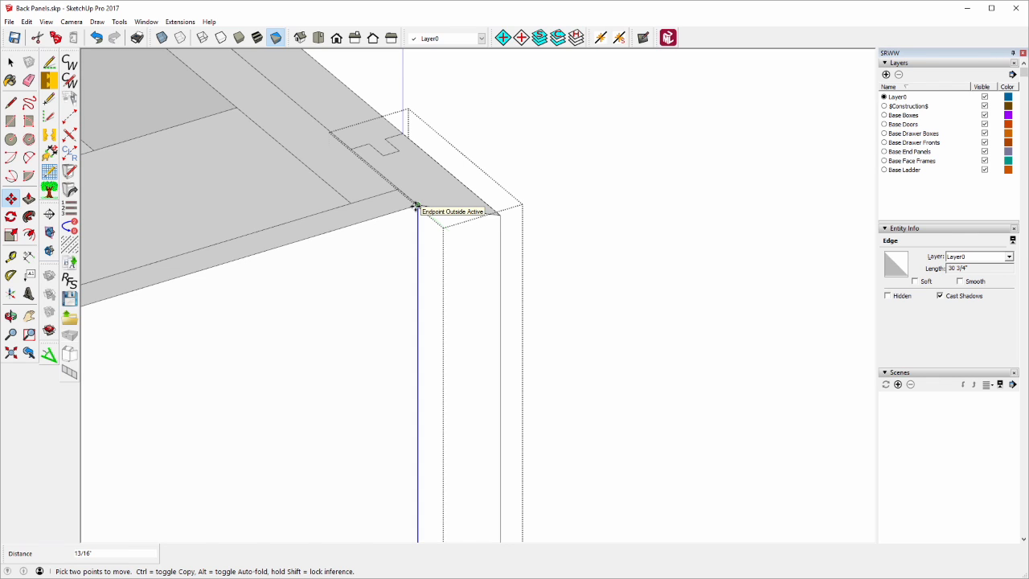
left_click(415, 206)
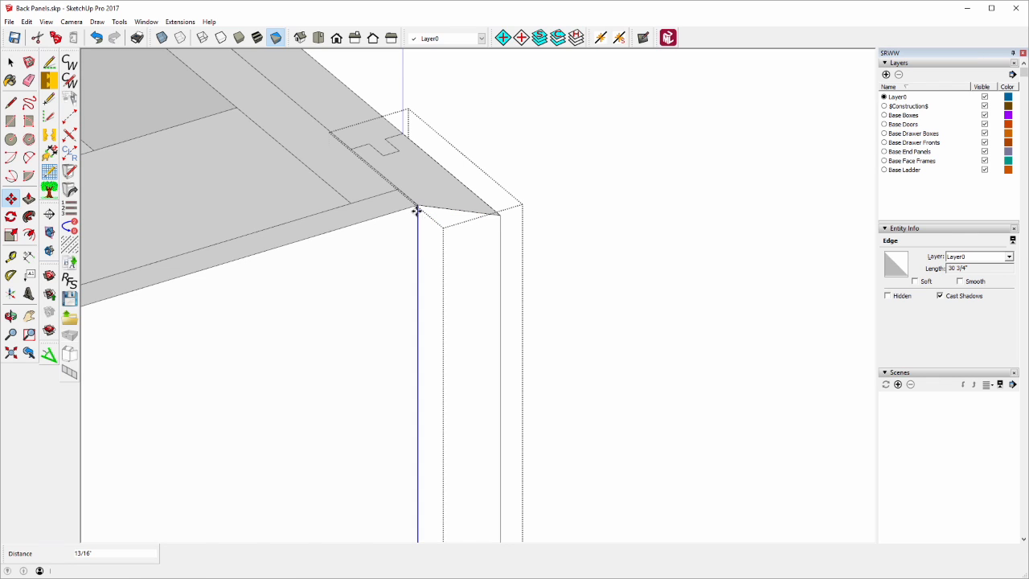
Check the bevel angle at the stile's outer back corner with the Protractor, and close the stile component
left_click(11, 276)
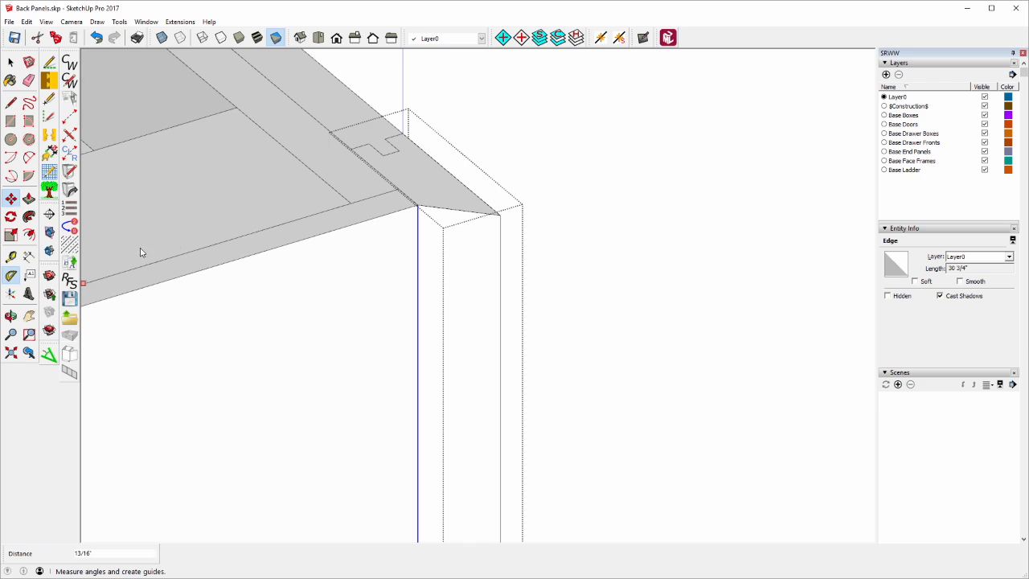
left_click(499, 215)
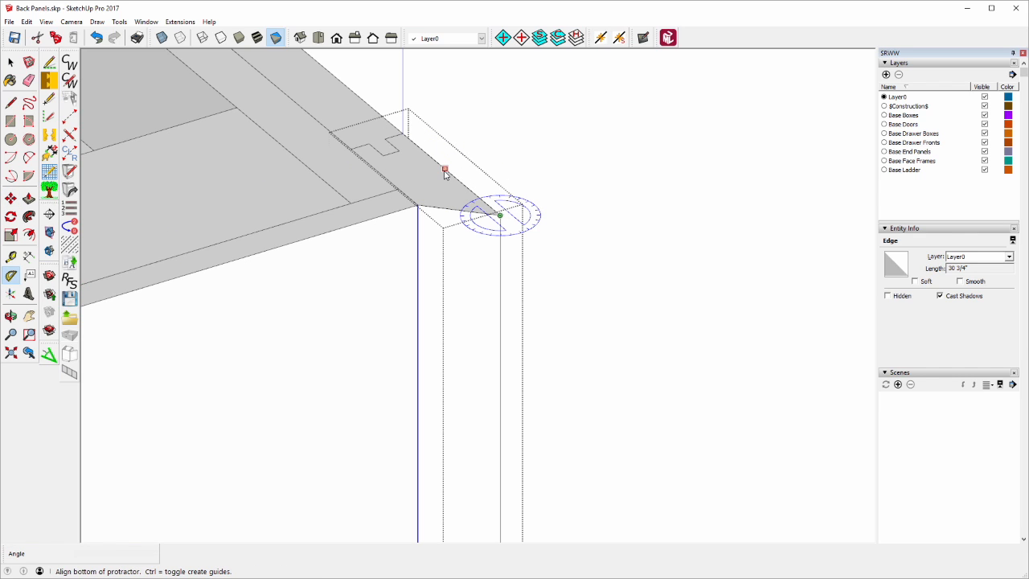
left_click(444, 171)
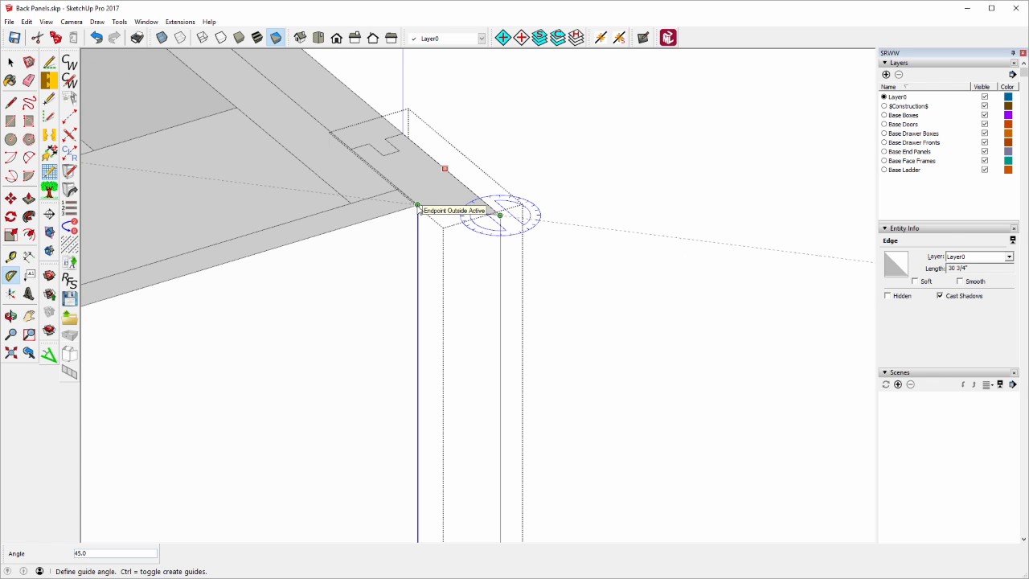
key("Escape")
left_click(28, 81)
left_click(10, 62)
left_click(574, 168)
scroll(611, 174, "down", 6)
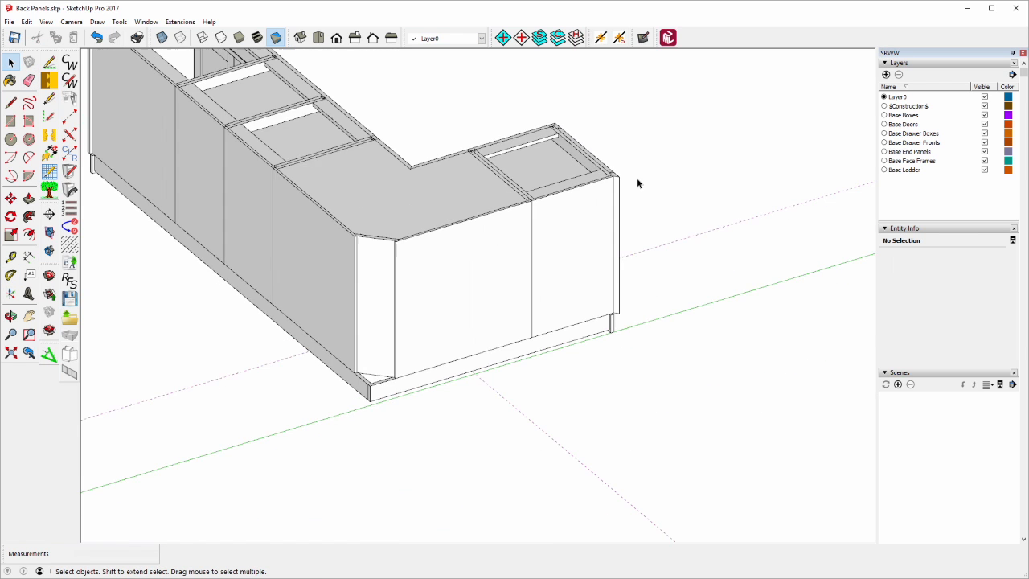
Unlock the Right End Back Stile at the far end of the long cabinet run and open it for editing
scroll(638, 184, "down", 2)
scroll(252, 74, "up", 2)
scroll(252, 73, "up", 6)
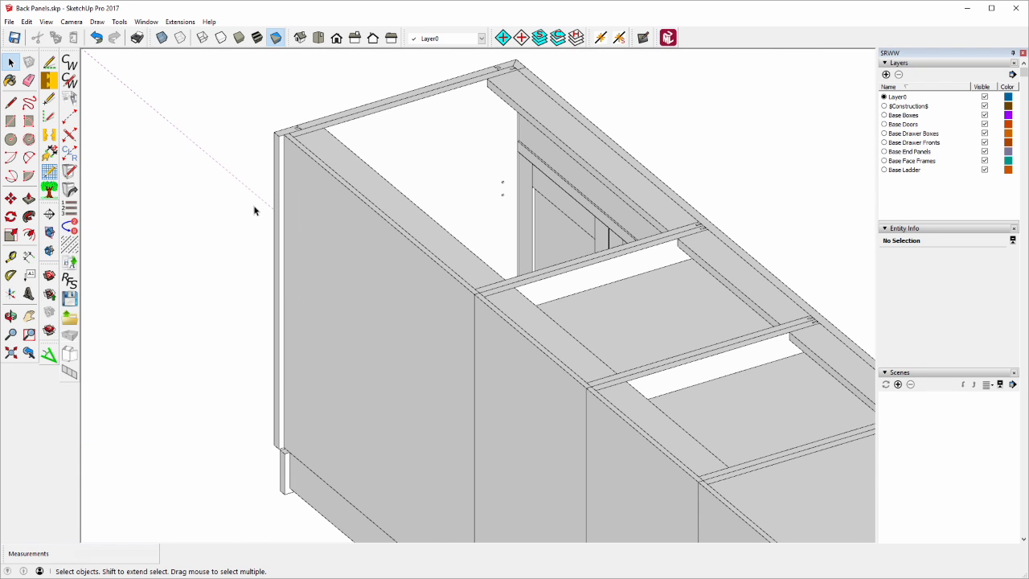
left_click(279, 161)
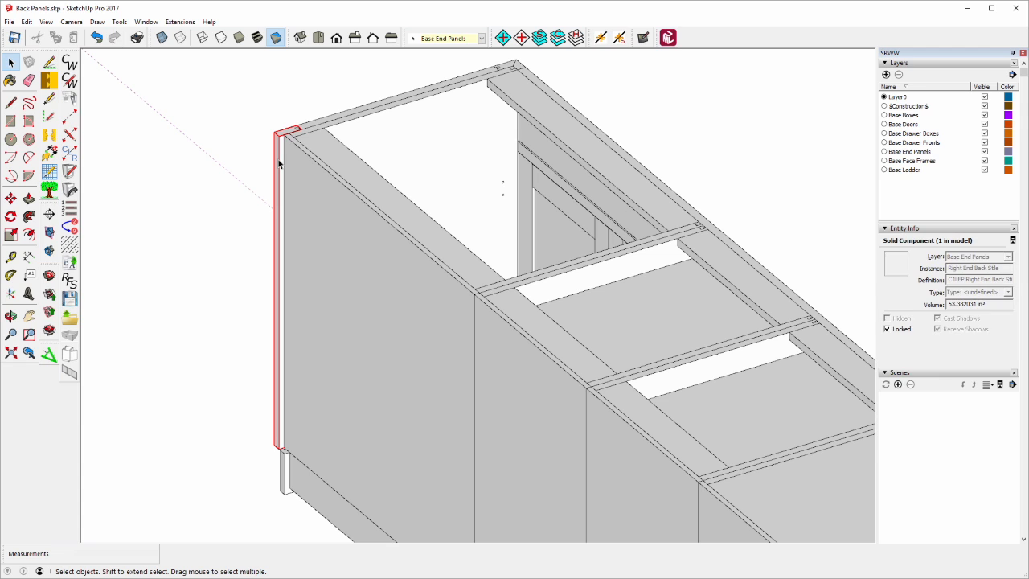
right_click(279, 161)
left_click(321, 203)
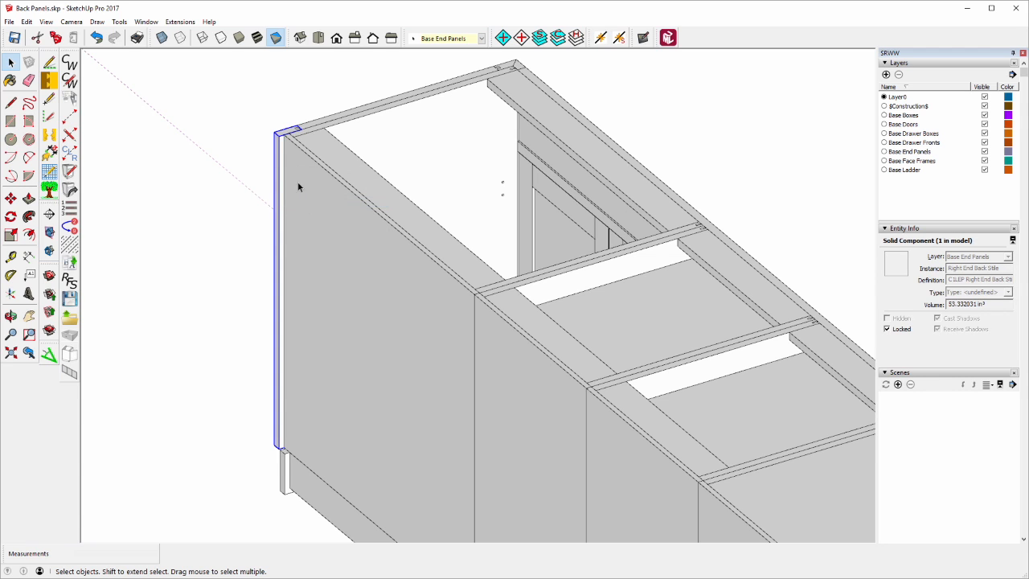
right_click(283, 163)
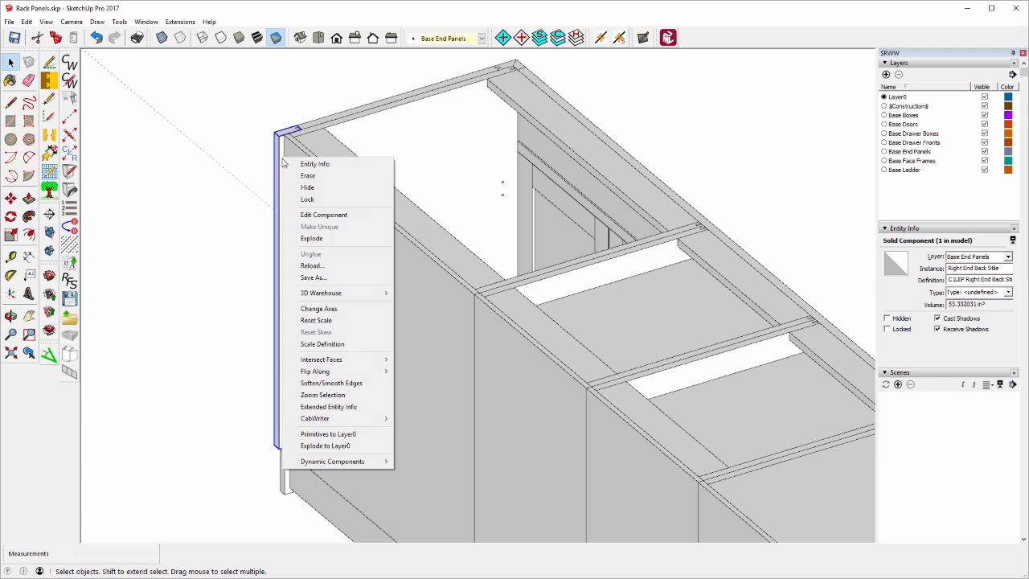
left_click(326, 215)
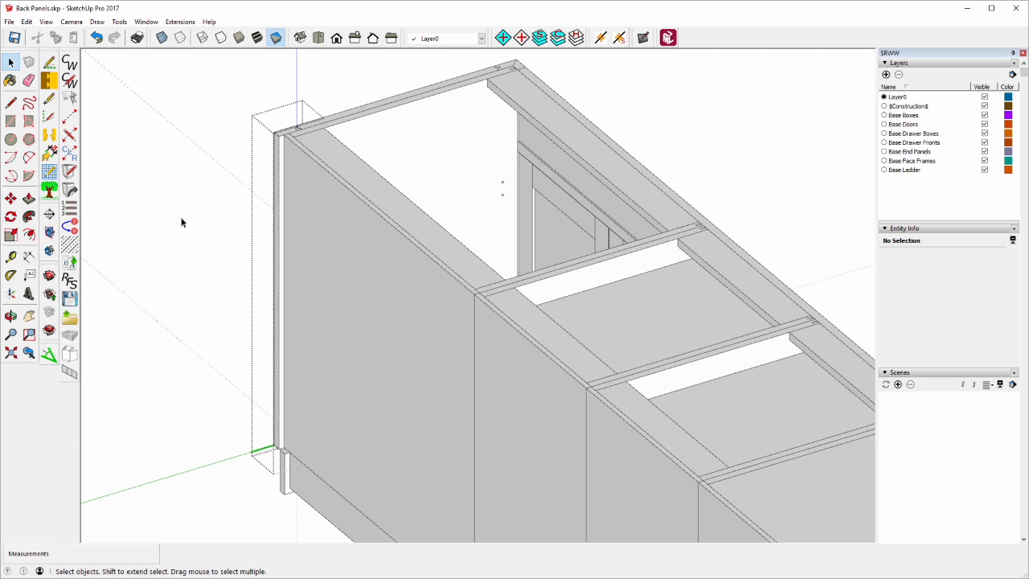
Push/Pull the back face of the right end back stile outward by 5/16 inch
left_click(28, 198)
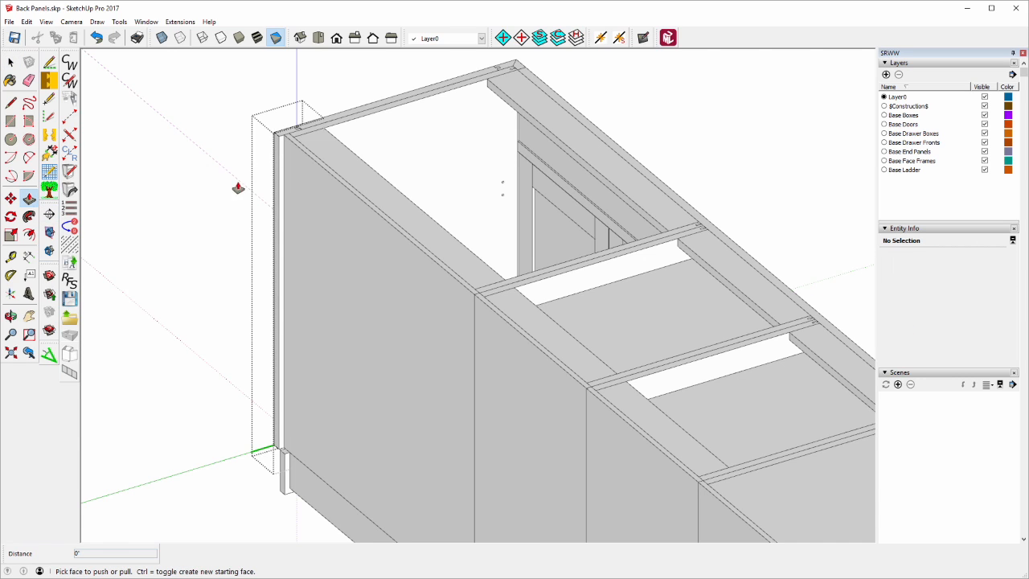
left_click(276, 152)
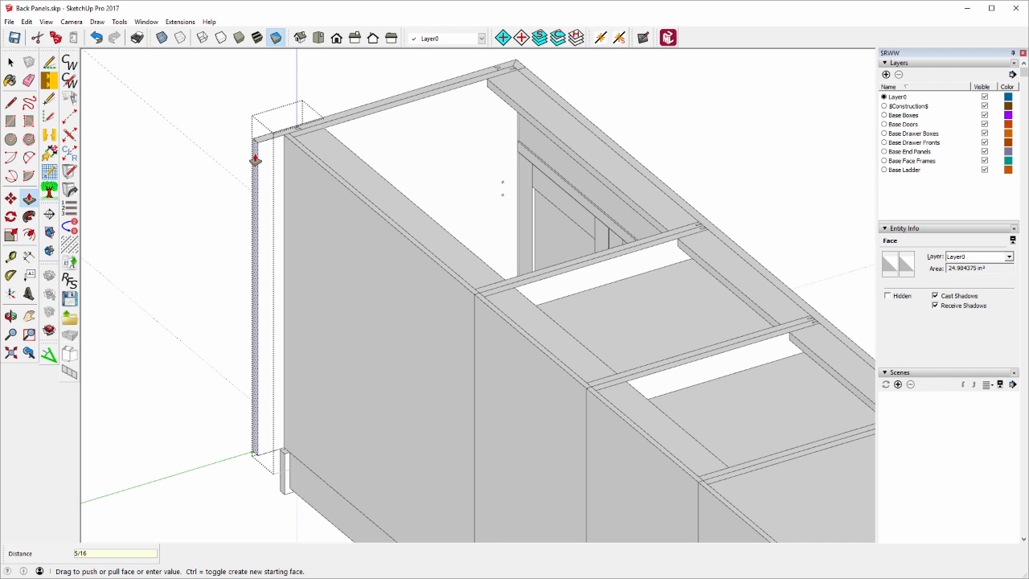
key("Return")
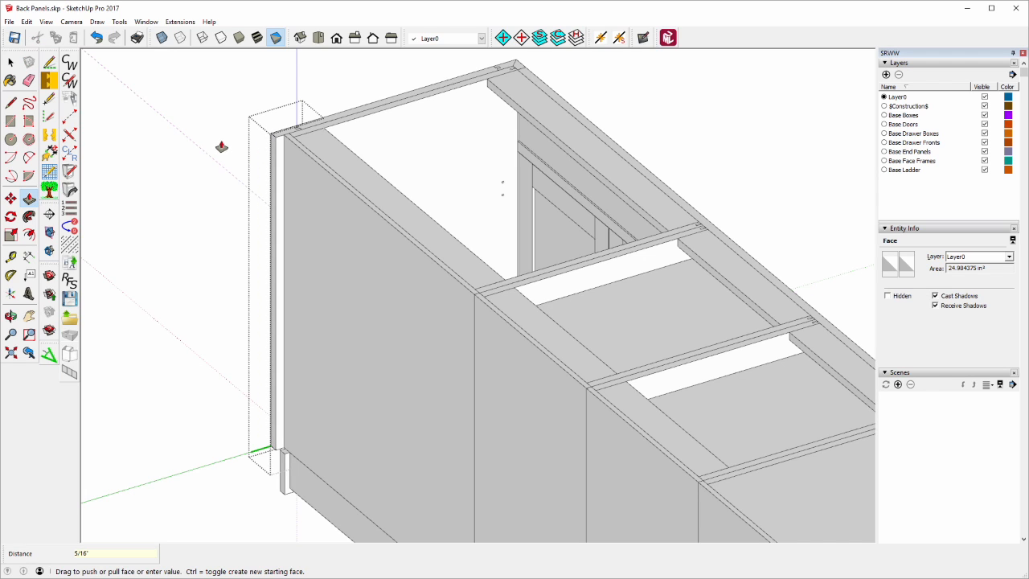
Move the right end stile's inner back vertical edge onto the cabinet's back corner endpoint to bevel the stile
left_click(12, 62)
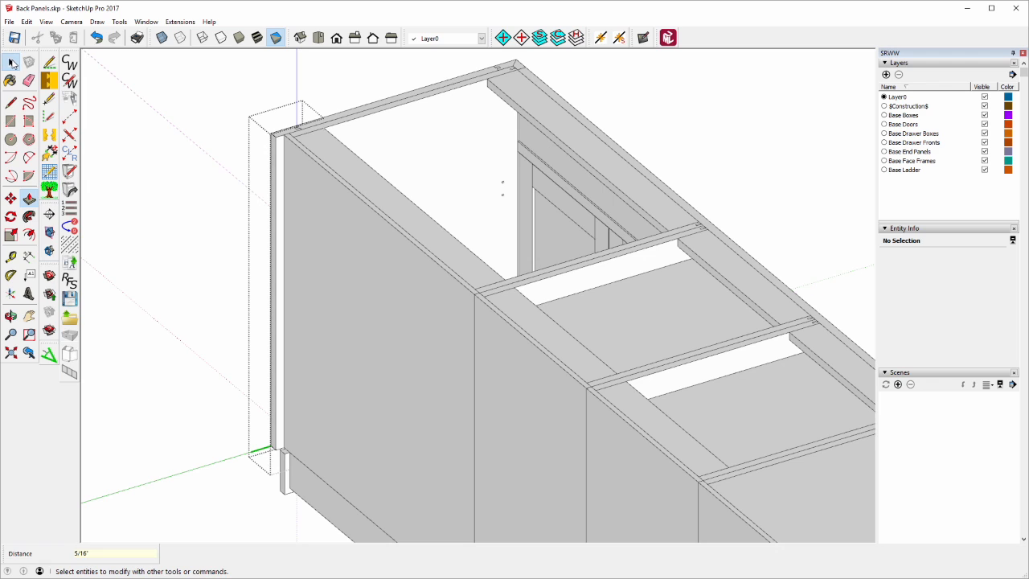
left_click(276, 157)
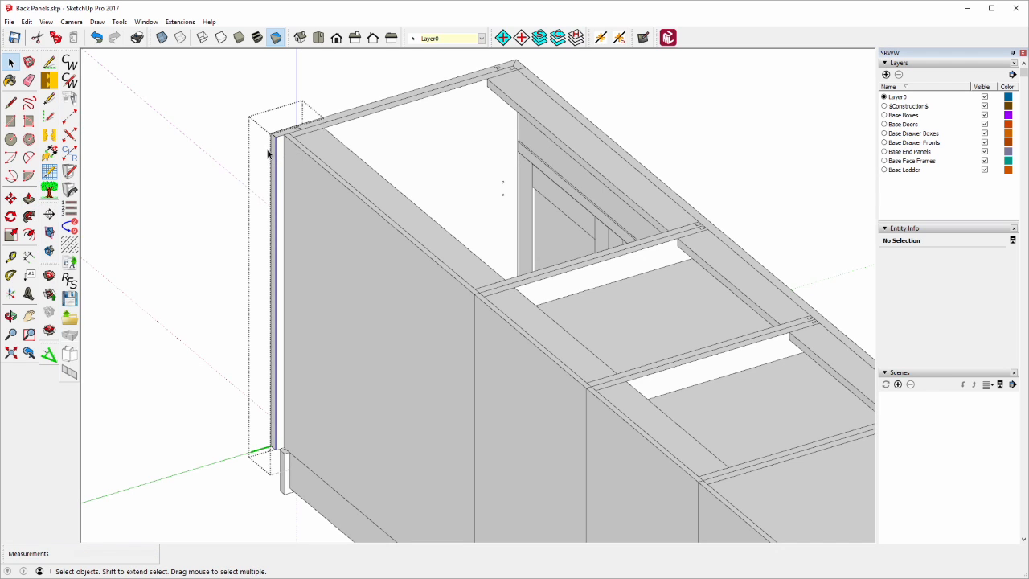
left_click(11, 199)
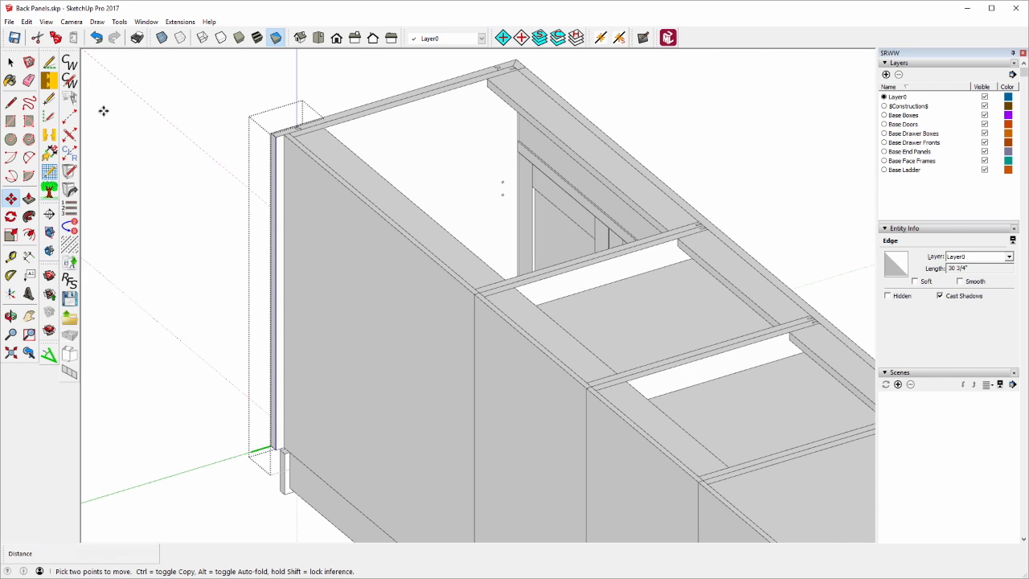
scroll(269, 119, "up", 4)
scroll(270, 123, "up", 1)
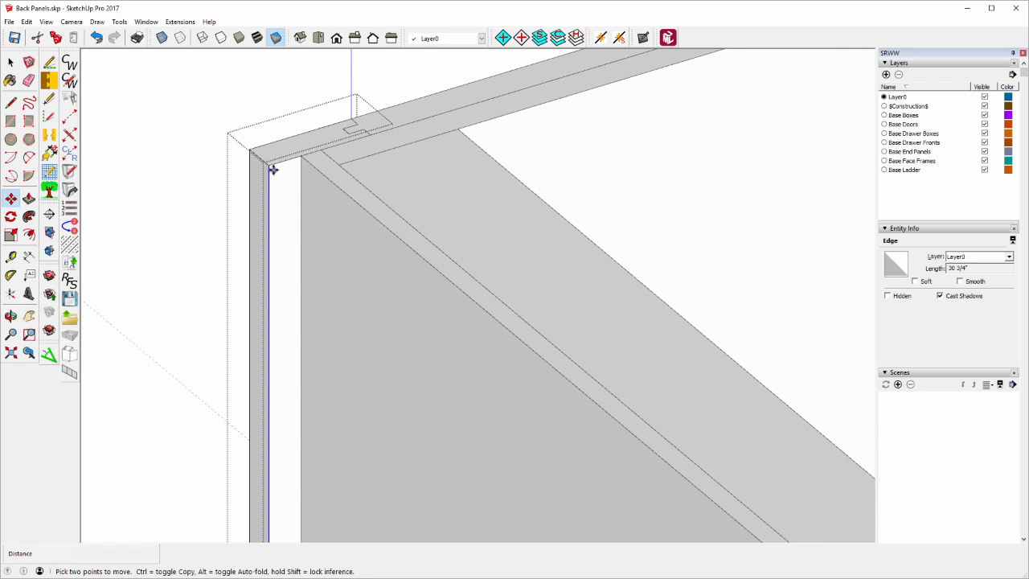
left_click(266, 163)
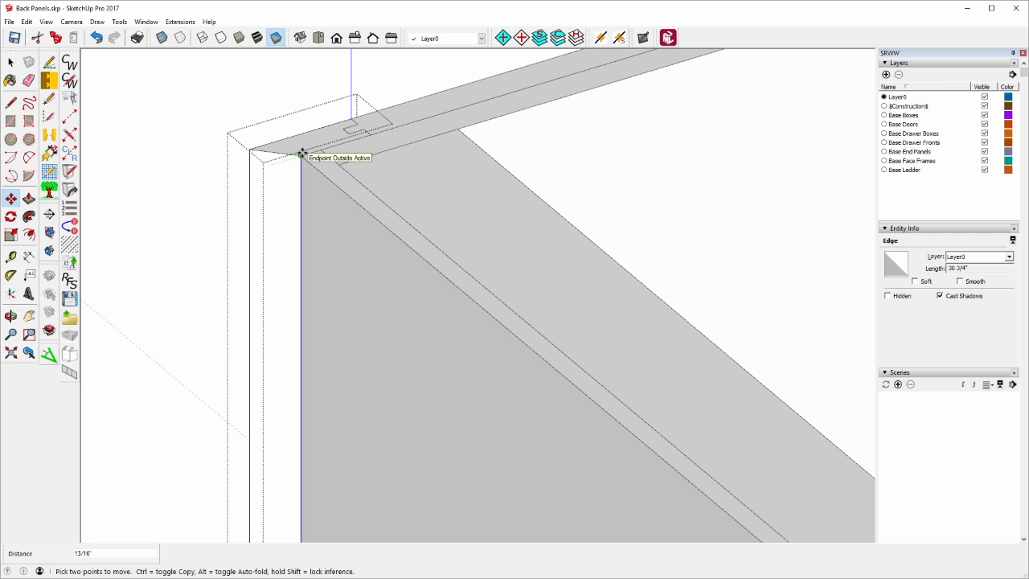
left_click(301, 153)
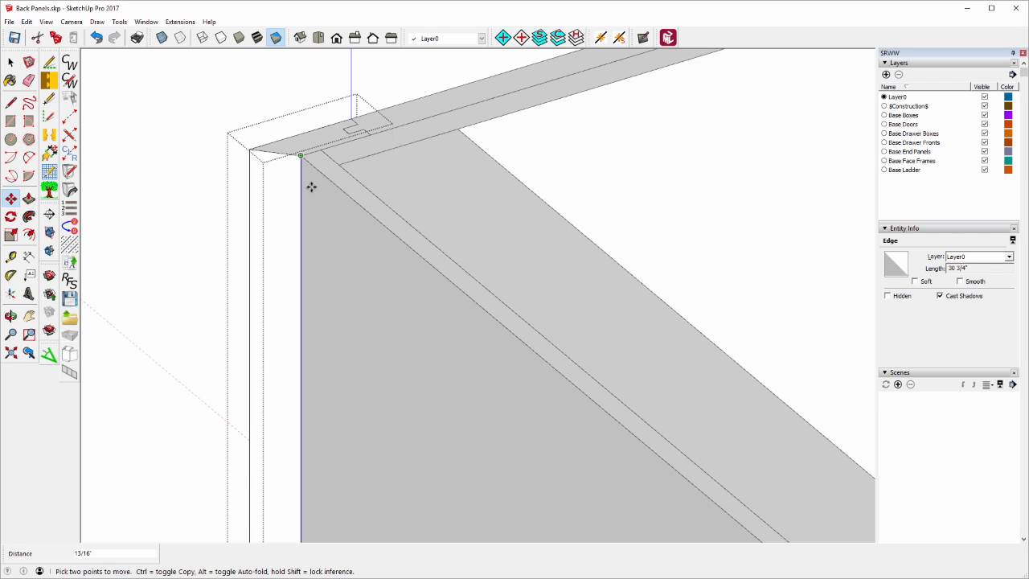
Measure the bevel angle at the right end stile's outer back corner, and close the component
left_click(11, 275)
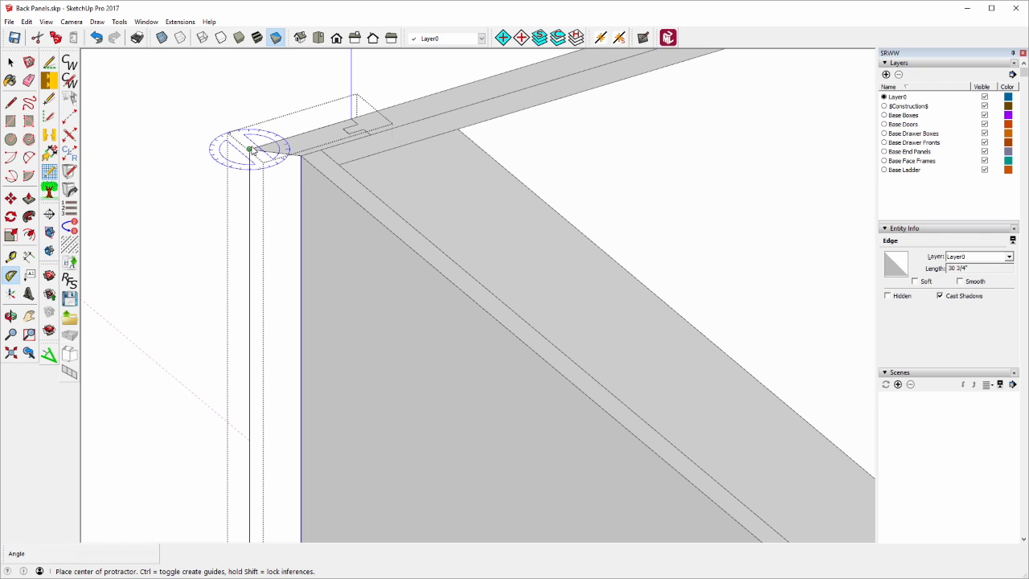
left_click(250, 150)
left_click(316, 134)
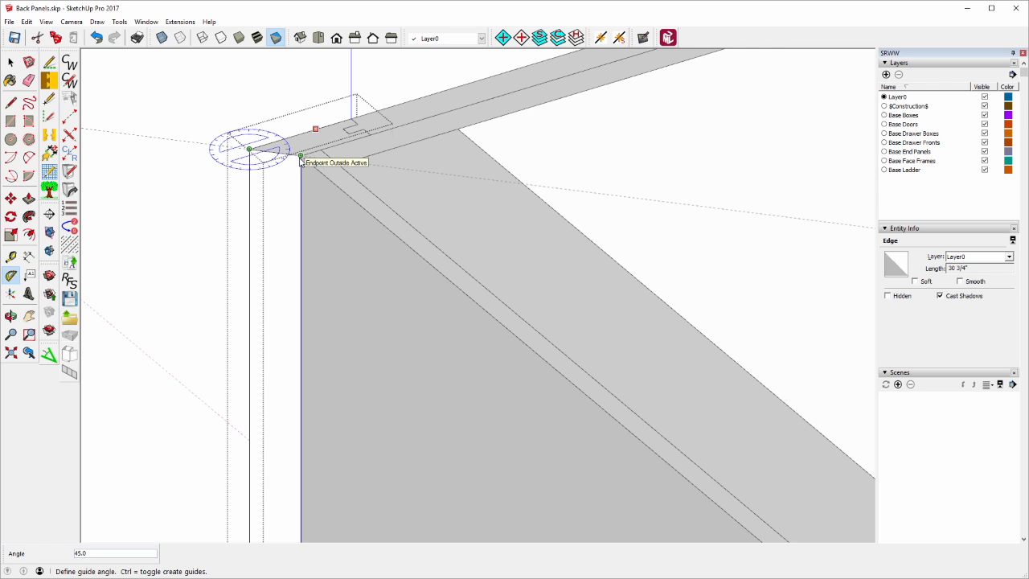
key("Escape")
key("space")
left_click(164, 106)
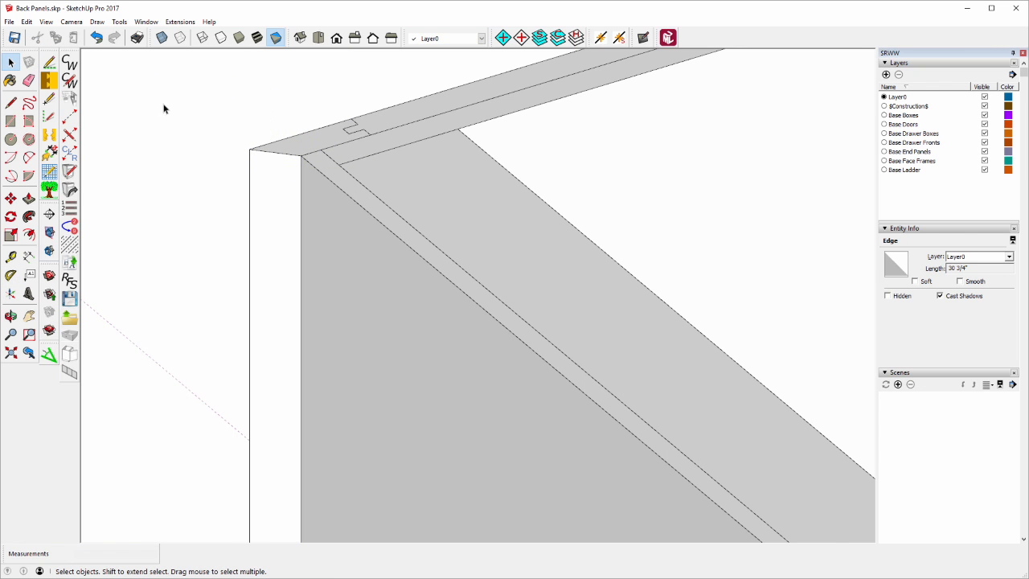
scroll(153, 92, "down", 5)
scroll(158, 86, "down", 3)
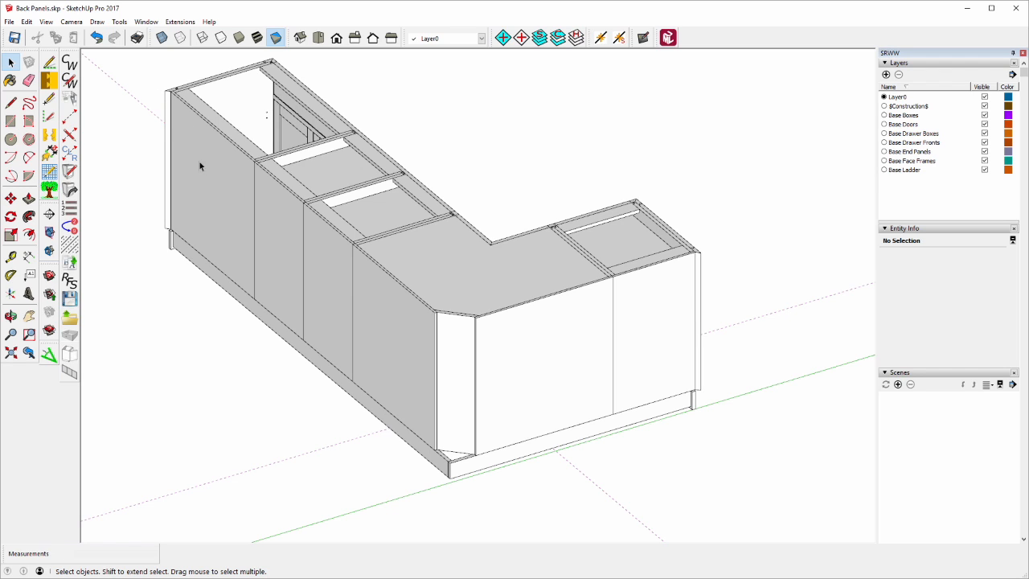
Draw a 106 7/8 by 56 7/8 inch horizontal rectangle over the cabinets between the outer back corners of both end stiles
left_click(11, 122)
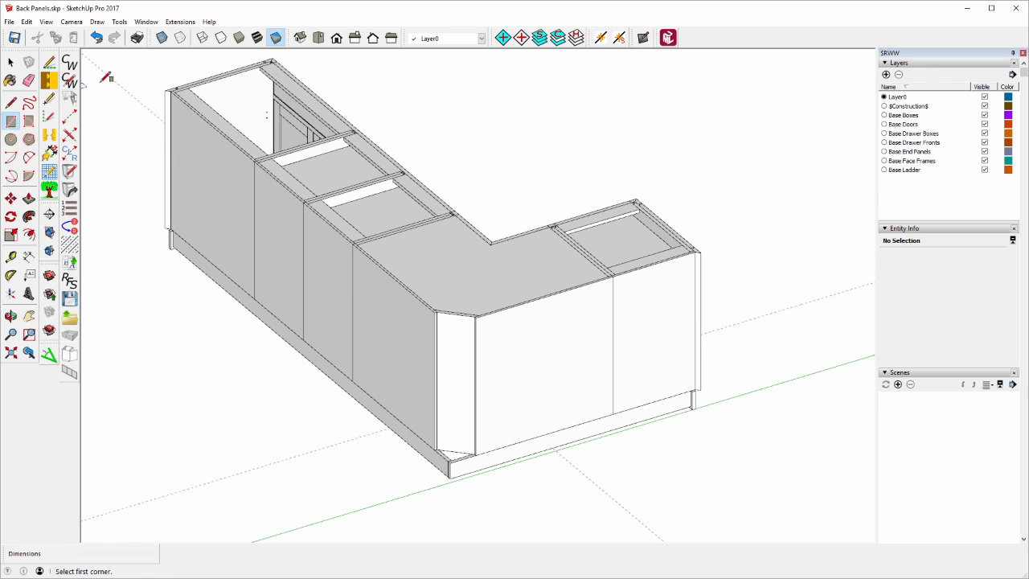
left_click(165, 89)
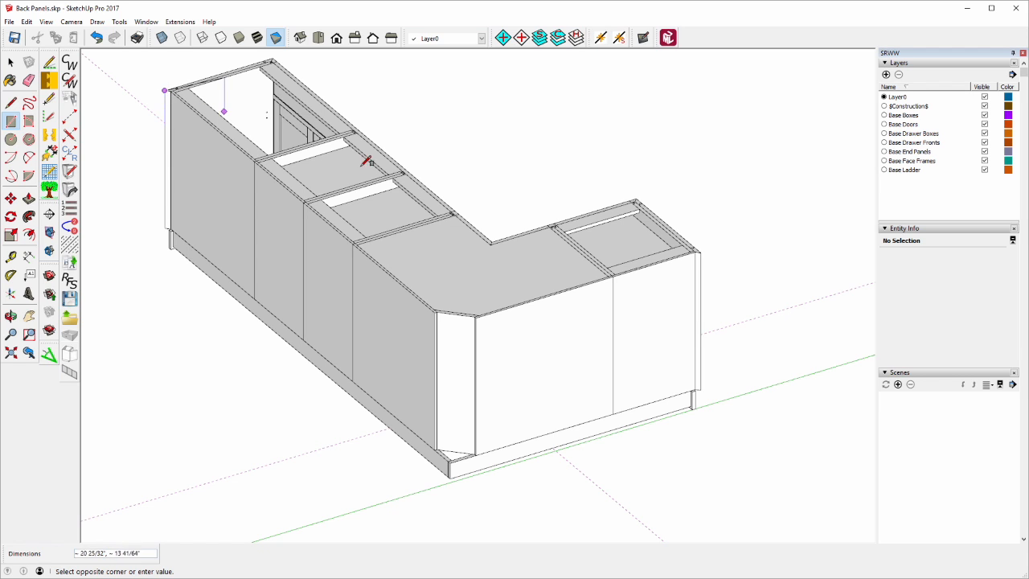
left_click(706, 246)
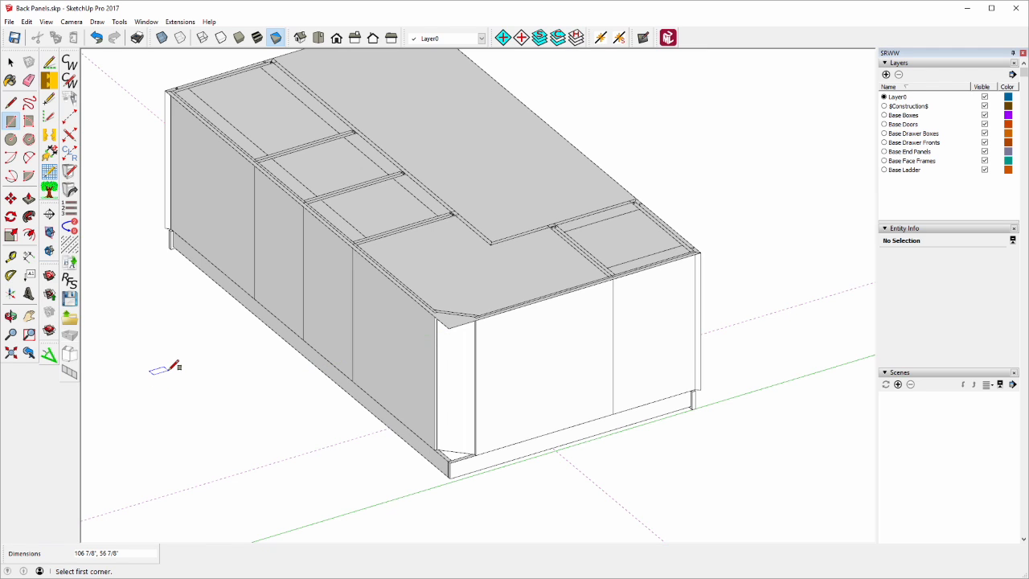
Draw a 106 7/8 by 30 3/4 inch vertical rectangle along the long run's back, from the end stile's bottom corner to the horizontal rectangle's corner
left_click(70, 372)
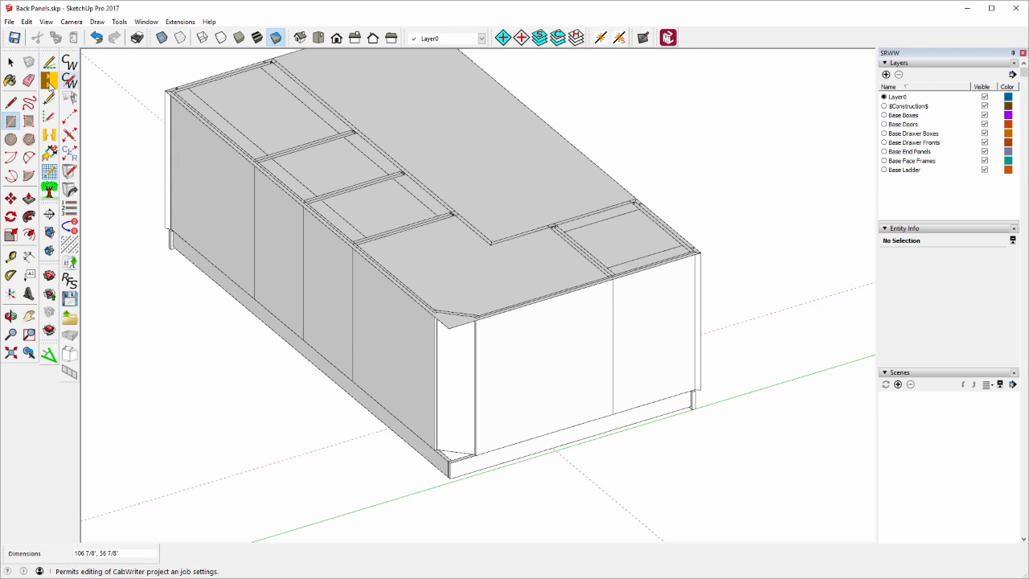
left_click(18, 125)
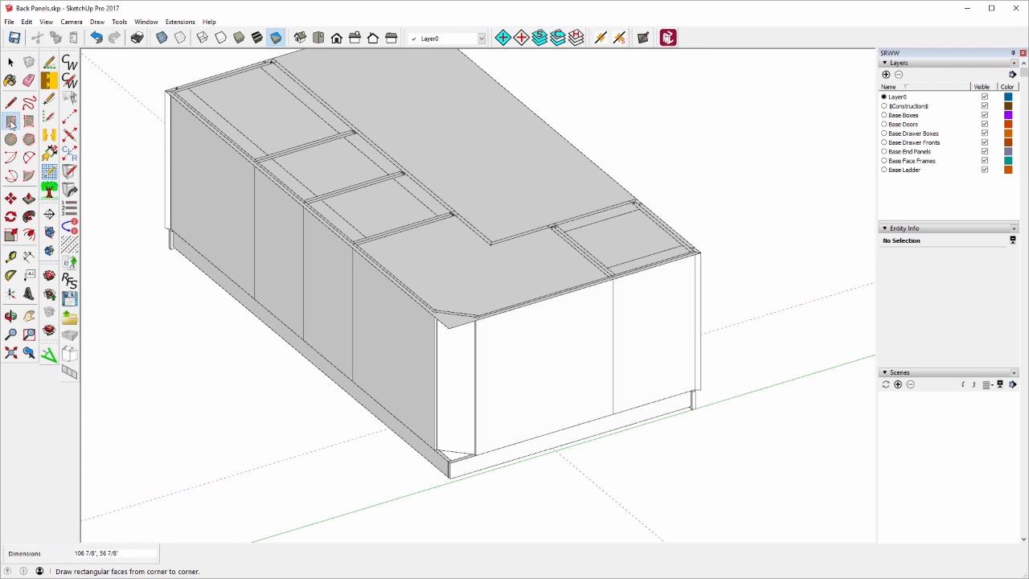
left_click(165, 228)
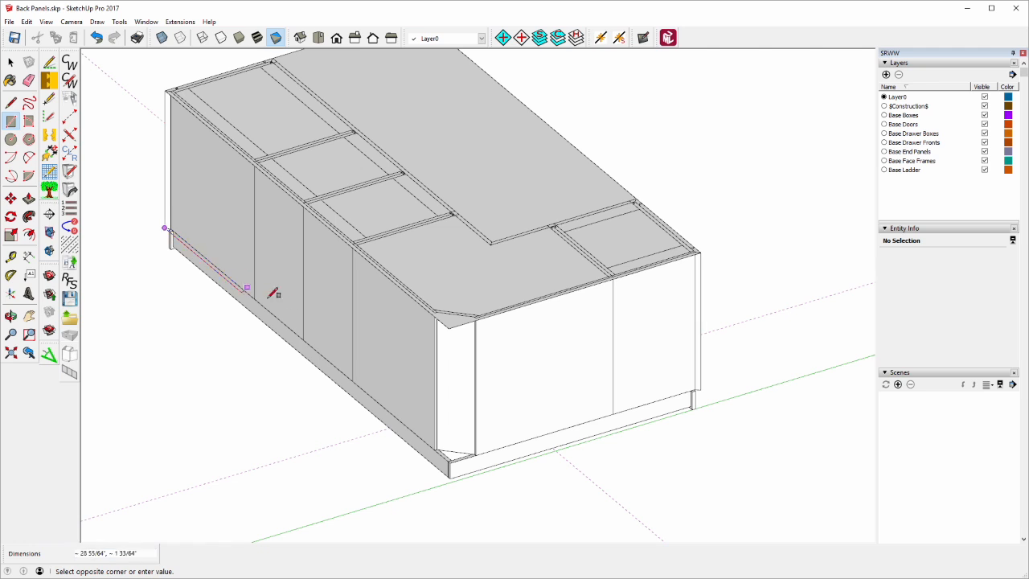
left_click(449, 327)
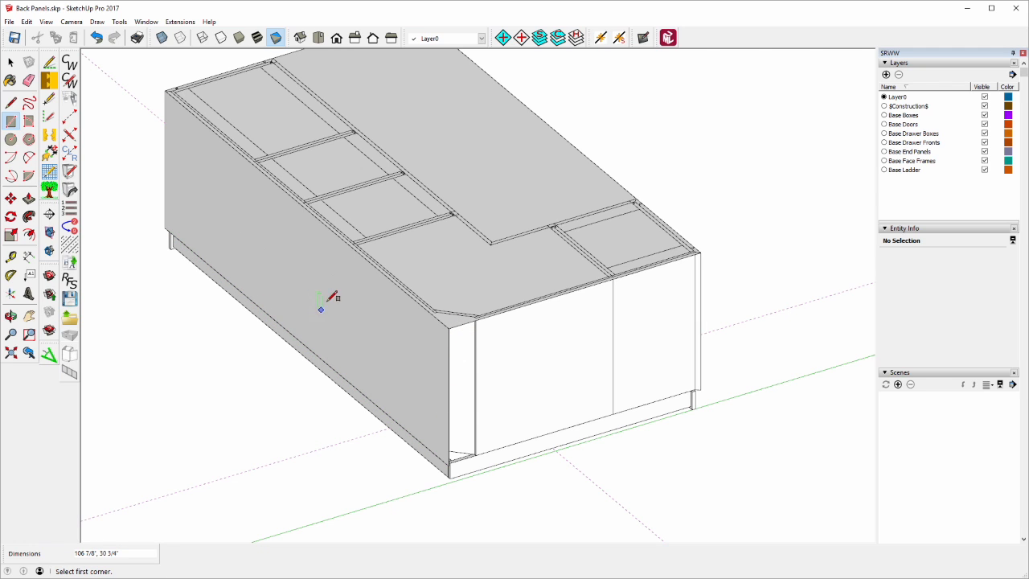
Delete the face of the horizontal rectangle covering the cabinet tops
key("space")
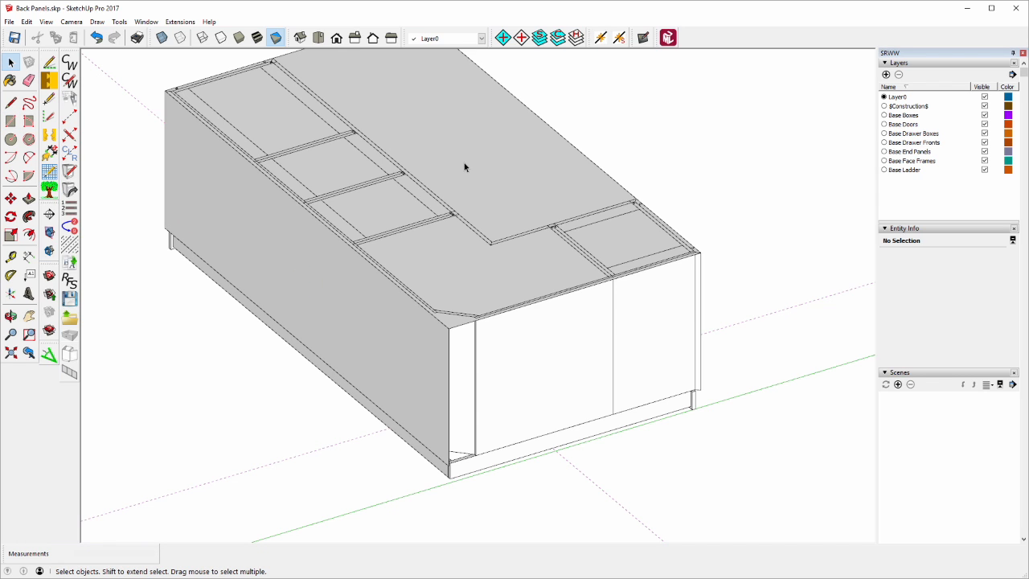
triple_click(464, 163)
left_click(475, 186)
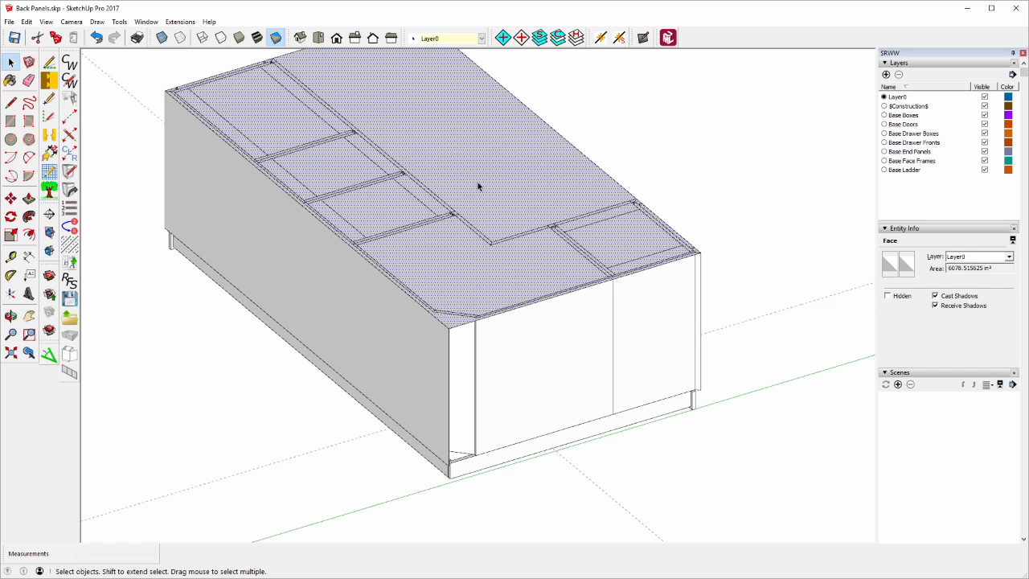
key("Delete")
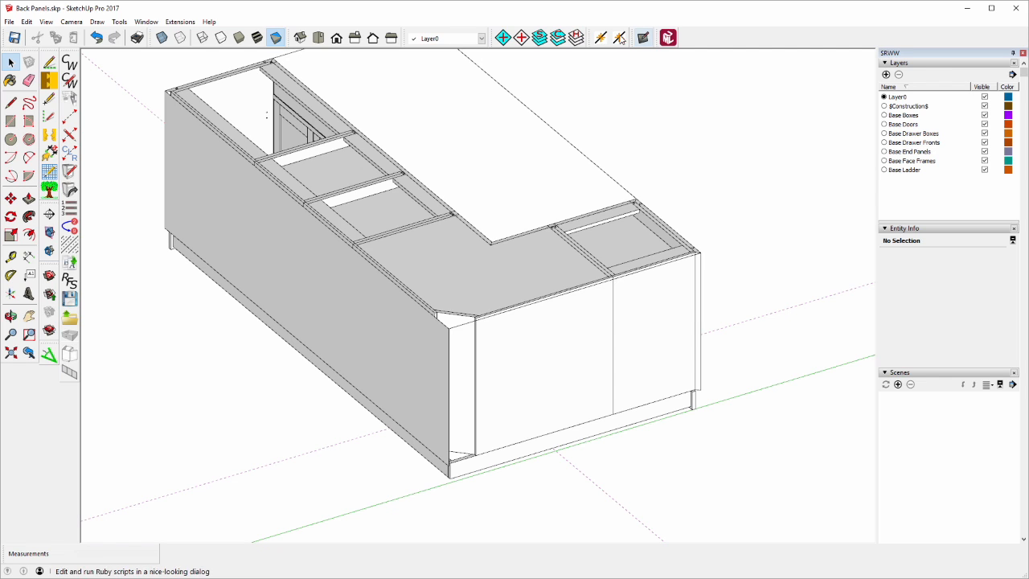
Hide every layer except Layer0 and delete the horizontal rectangle's three leftover edges, keeping the vertical back face
left_click(576, 37)
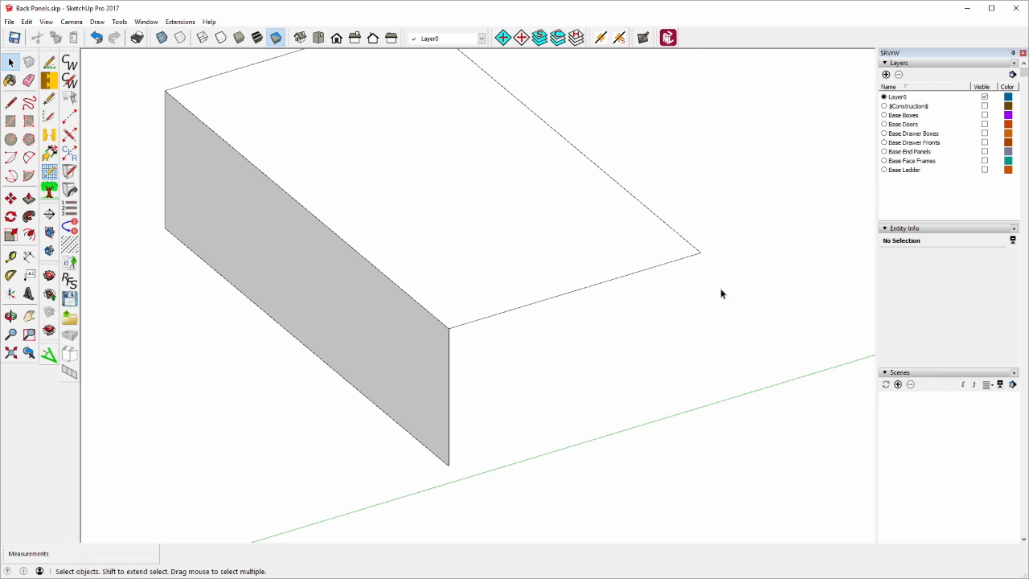
left_click_drag(727, 295, 641, 199)
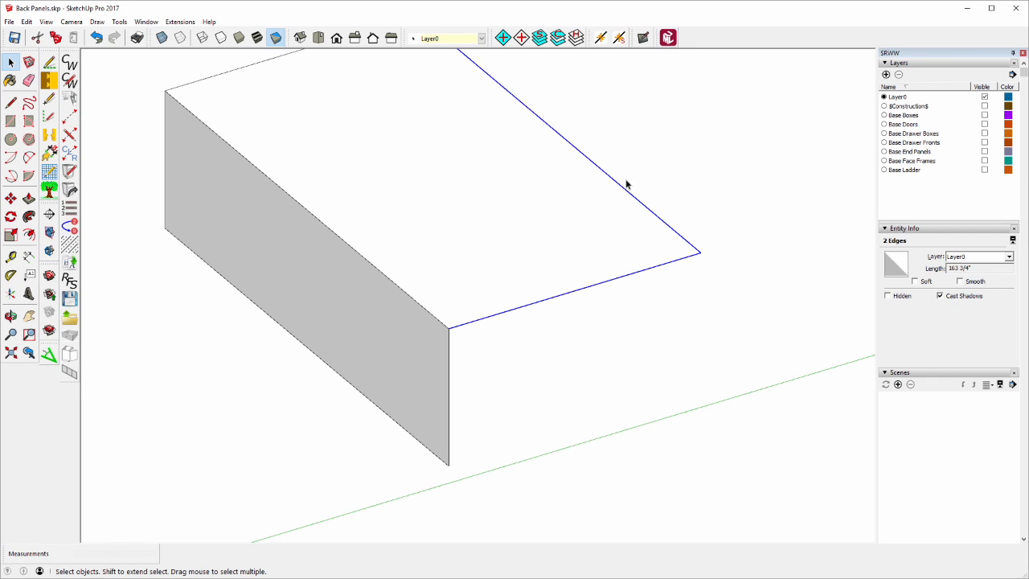
key("Delete")
left_click_drag(287, 83, 252, 69)
key("Delete")
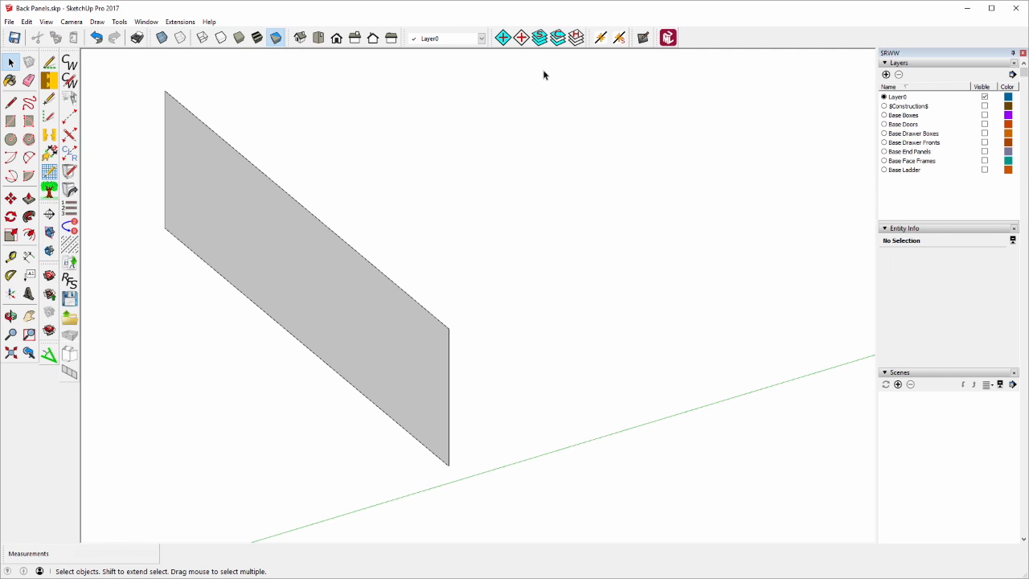
Check the back face against all layers, hide every layer except Layer0, and divide the face's top edge into 6 segments
left_click(539, 38)
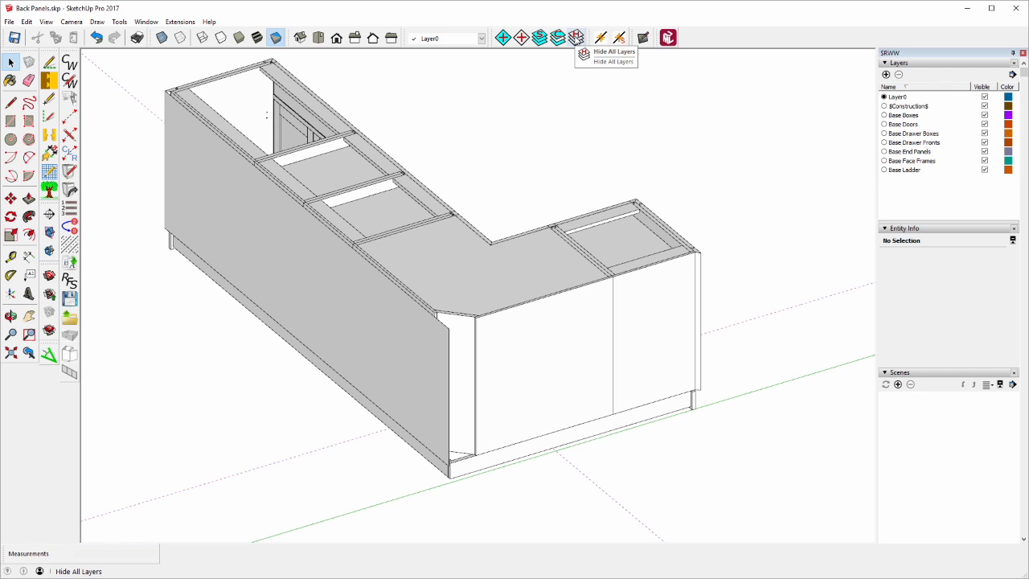
left_click(576, 38)
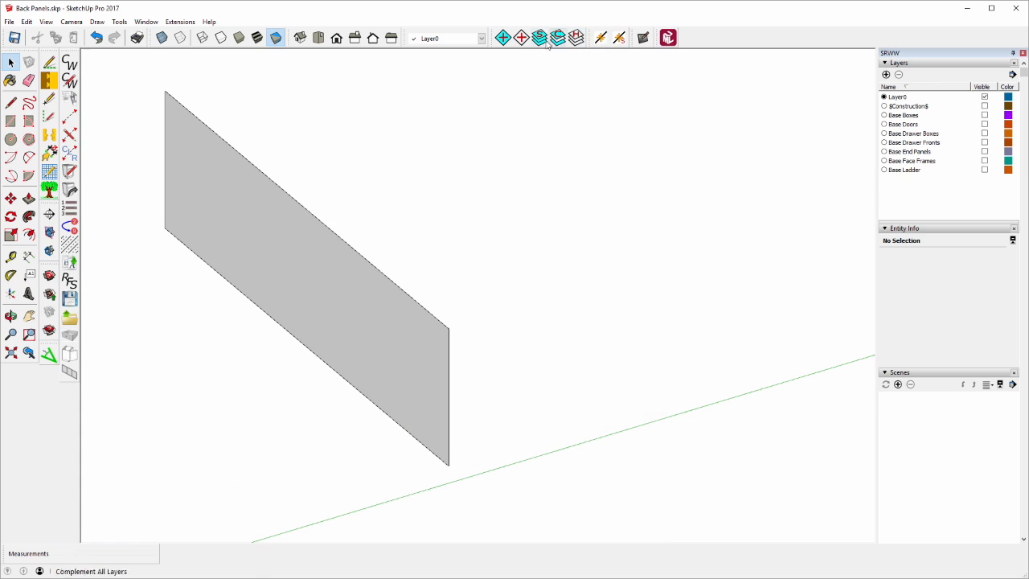
left_click(297, 203)
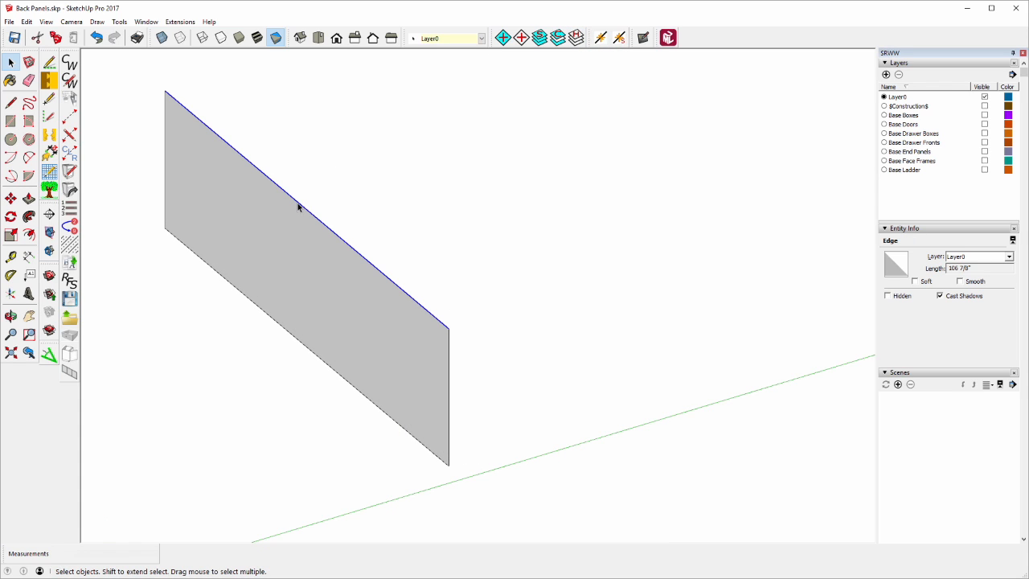
right_click(297, 206)
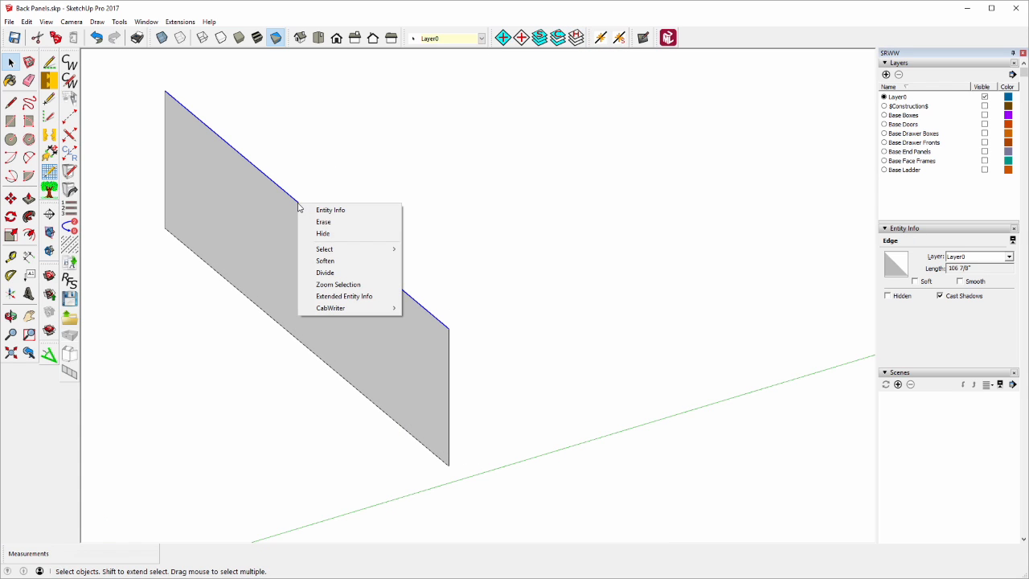
left_click(336, 273)
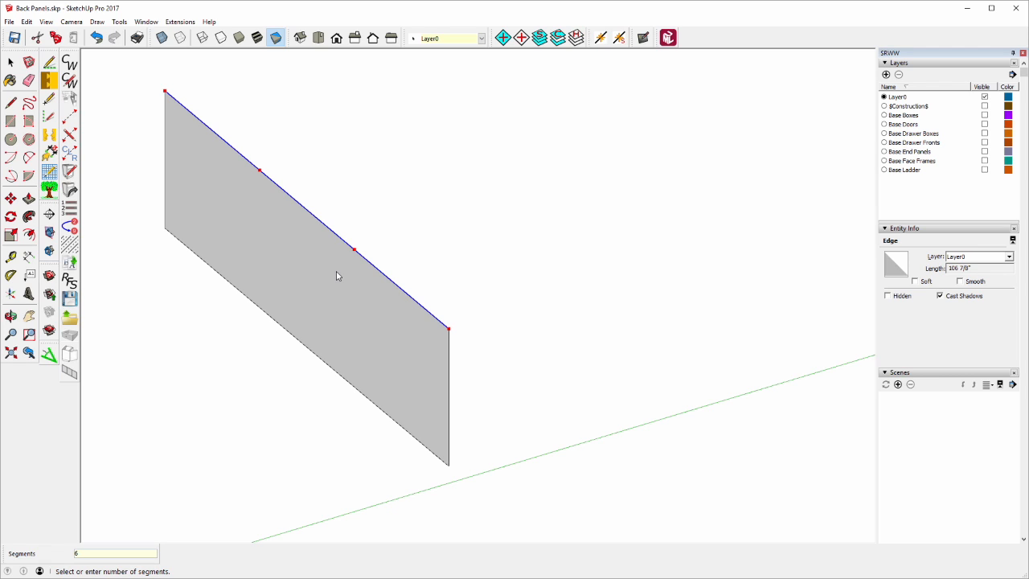
key("Return")
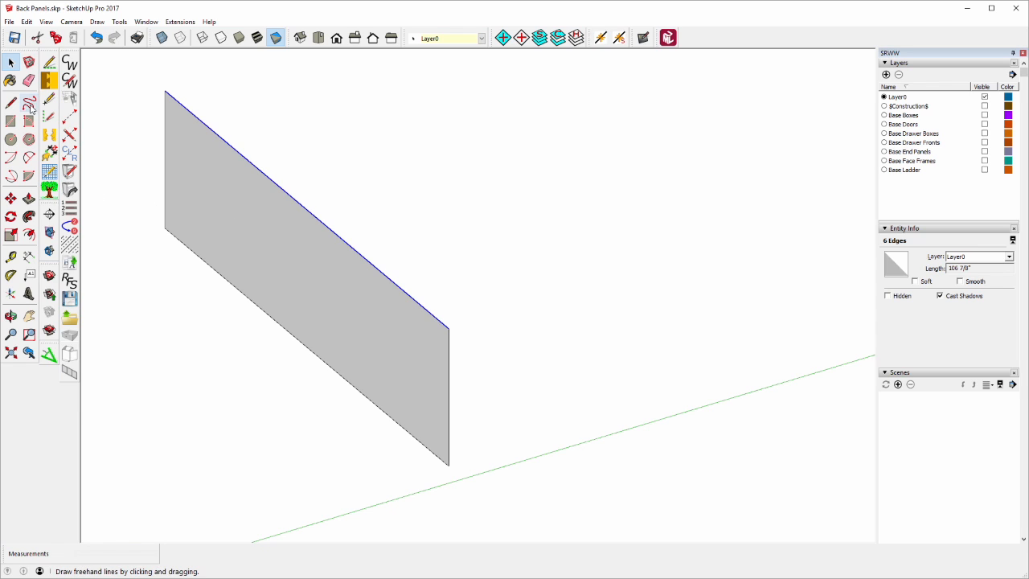
Draw five vertical lines from the top edge's division points to the bottom edge, splitting the long back face into six sections
left_click(11, 102)
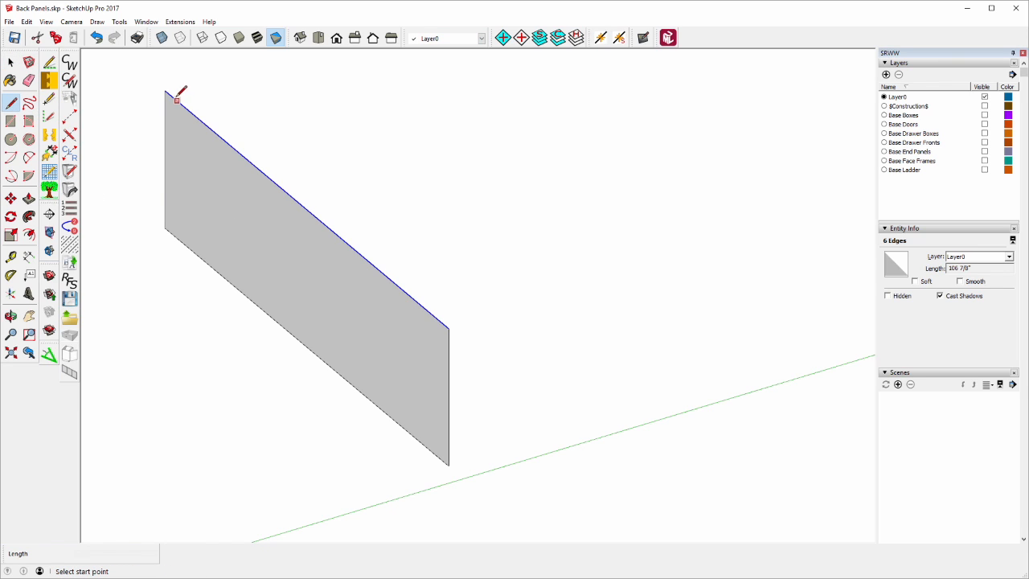
left_click(212, 130)
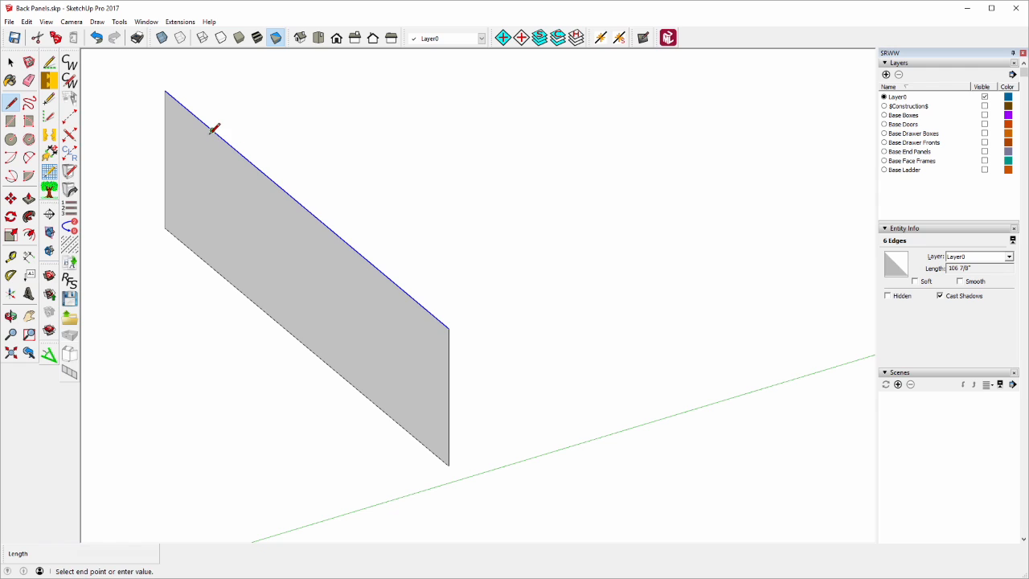
left_click(212, 266)
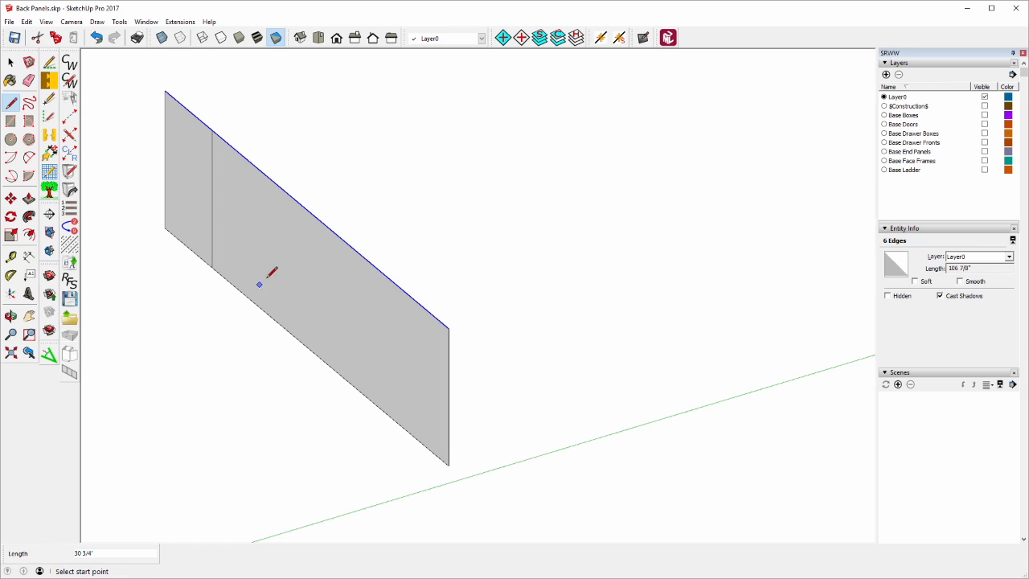
left_click(259, 170)
left_click(259, 307)
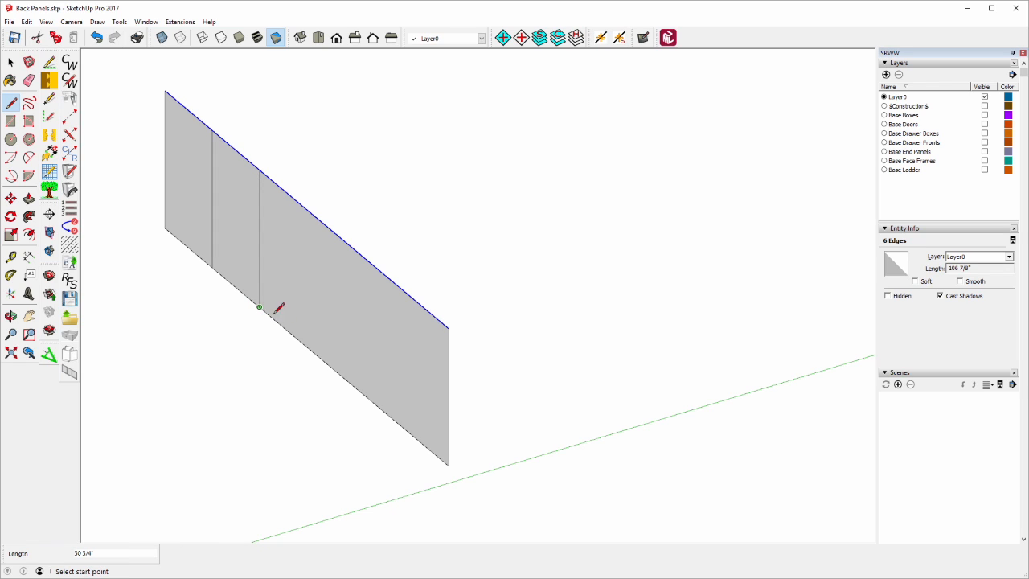
left_click(306, 209)
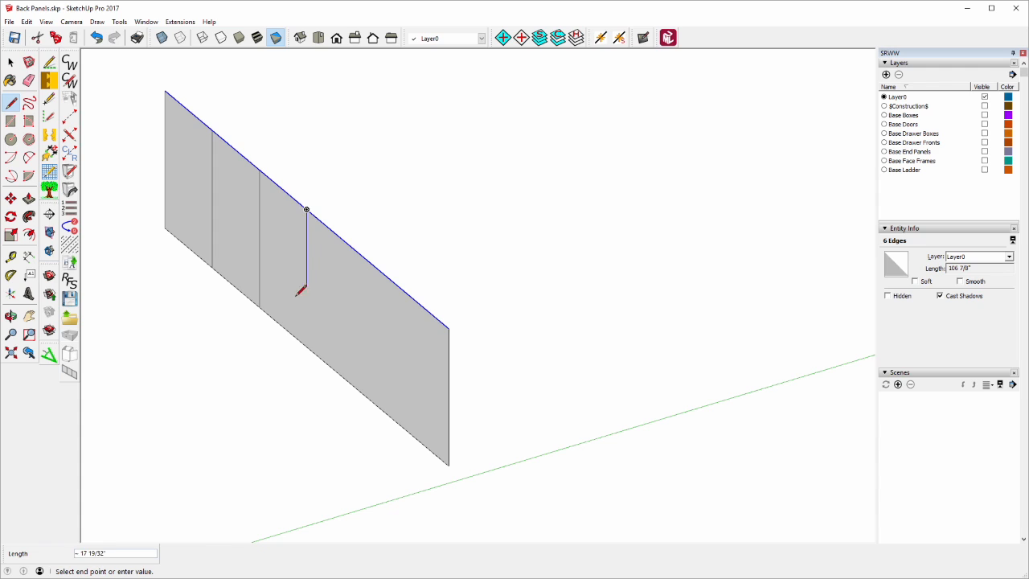
left_click(306, 344)
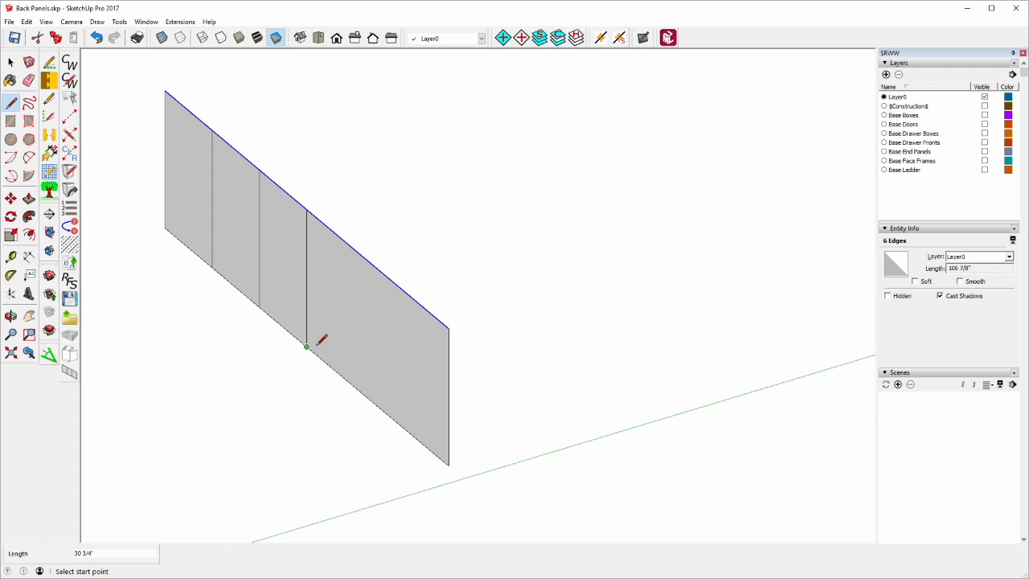
left_click(353, 249)
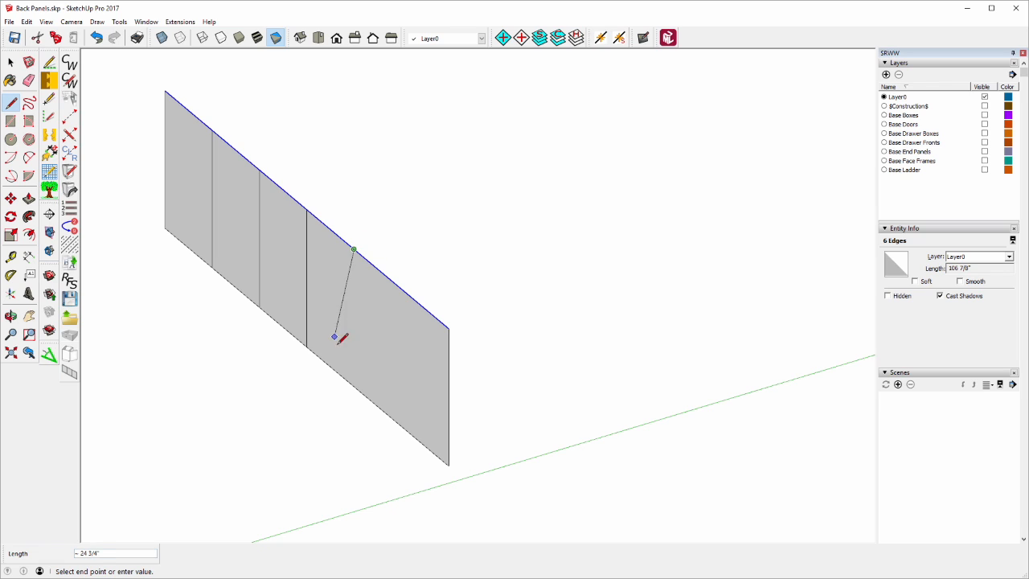
left_click(354, 381)
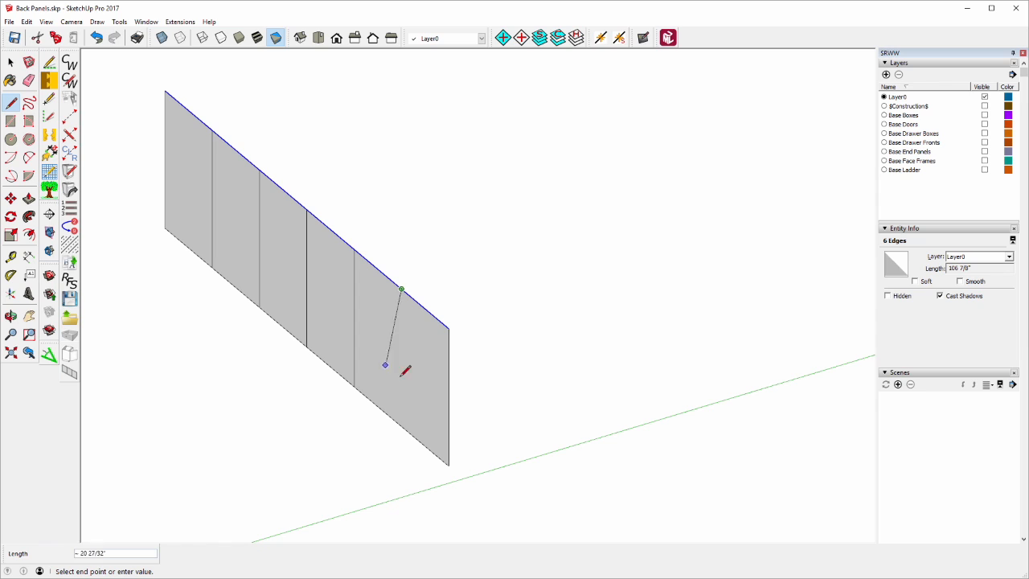
left_click(401, 425)
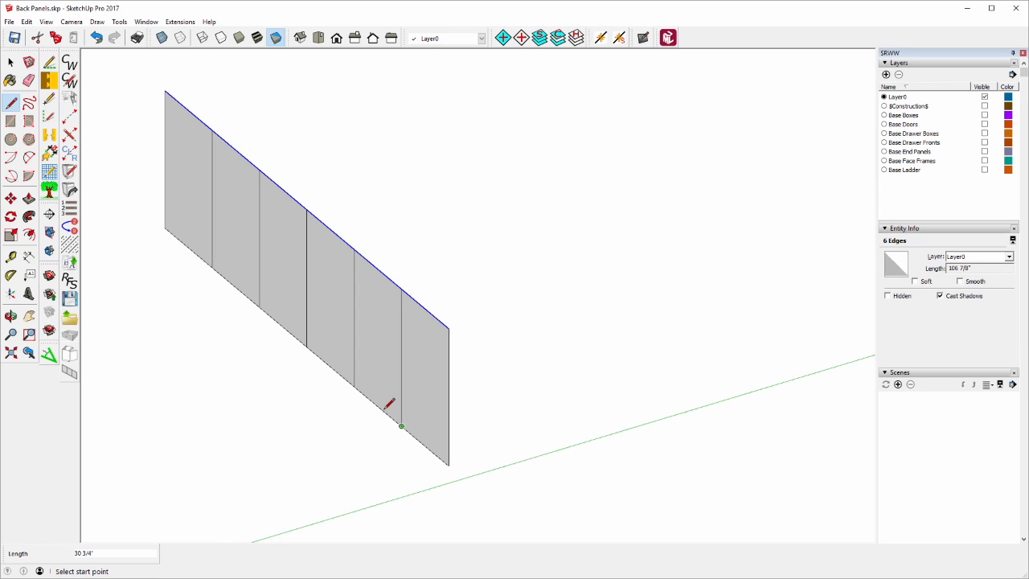
left_click(11, 61)
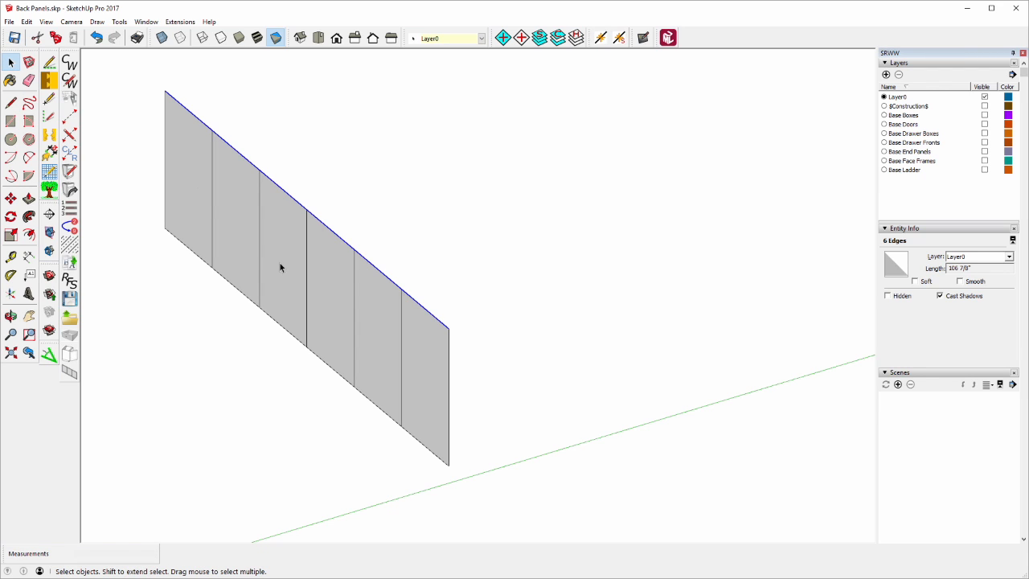
Examine the base back panel style and joinery options in the CabWriter settings, trying Flat Panel with Miter, and close without updating
left_click(69, 79)
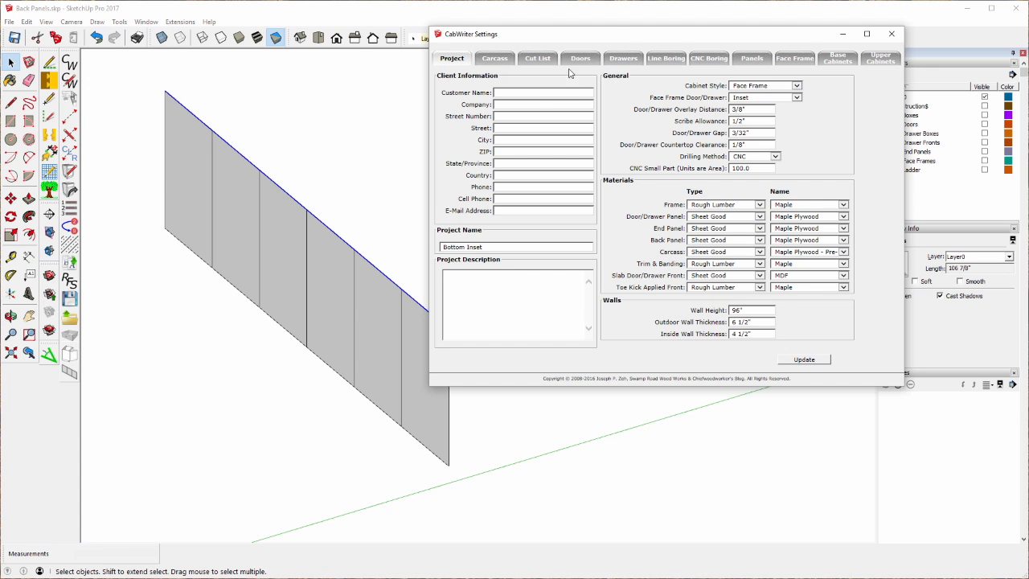
left_click_drag(618, 41, 396, 108)
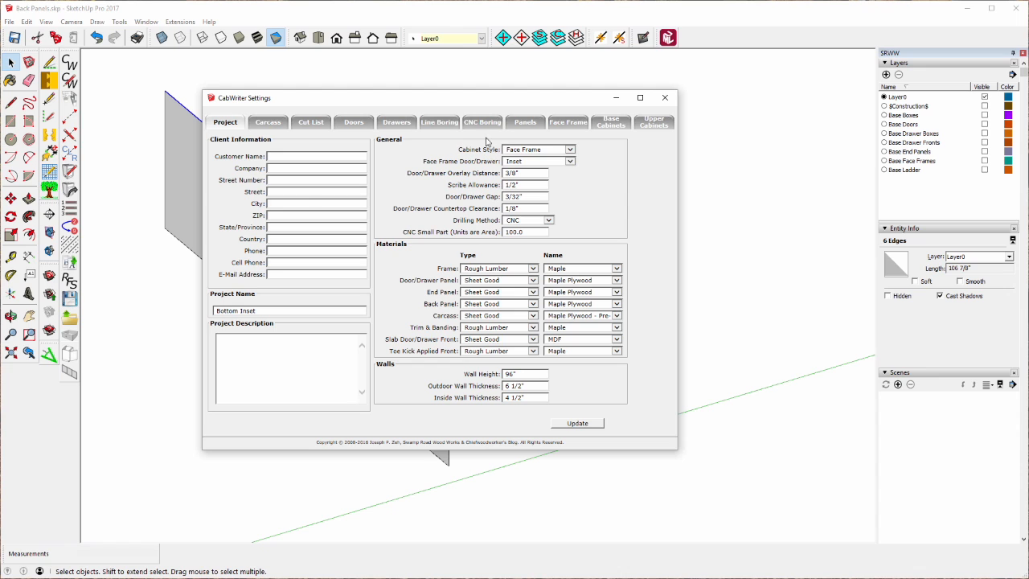
left_click(524, 122)
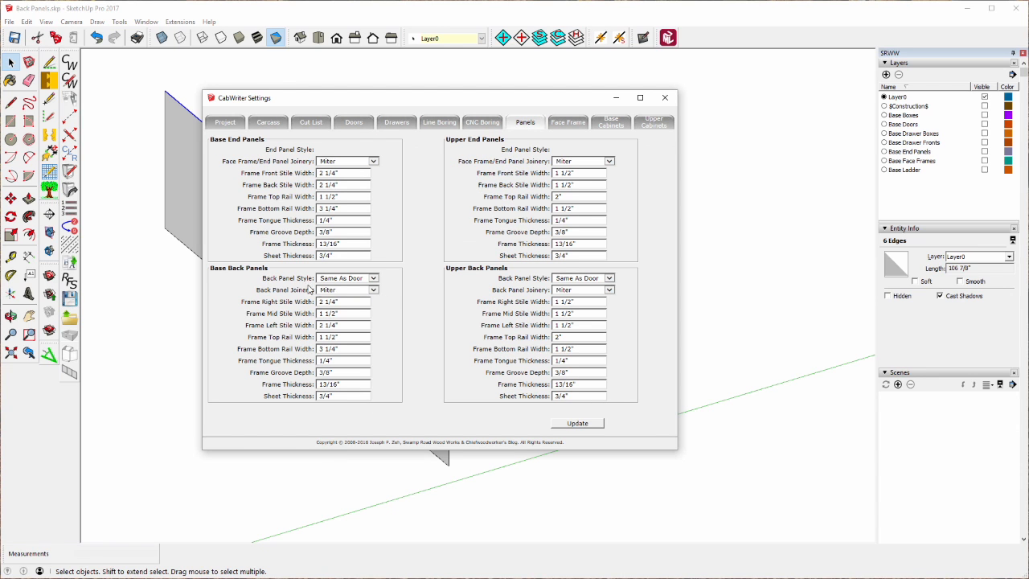
left_click(374, 278)
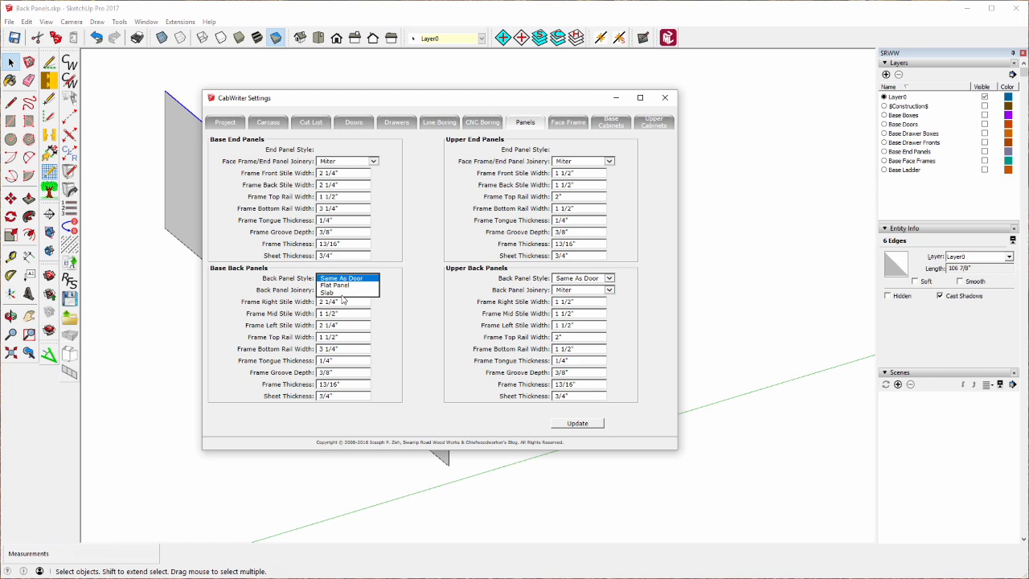
left_click(339, 287)
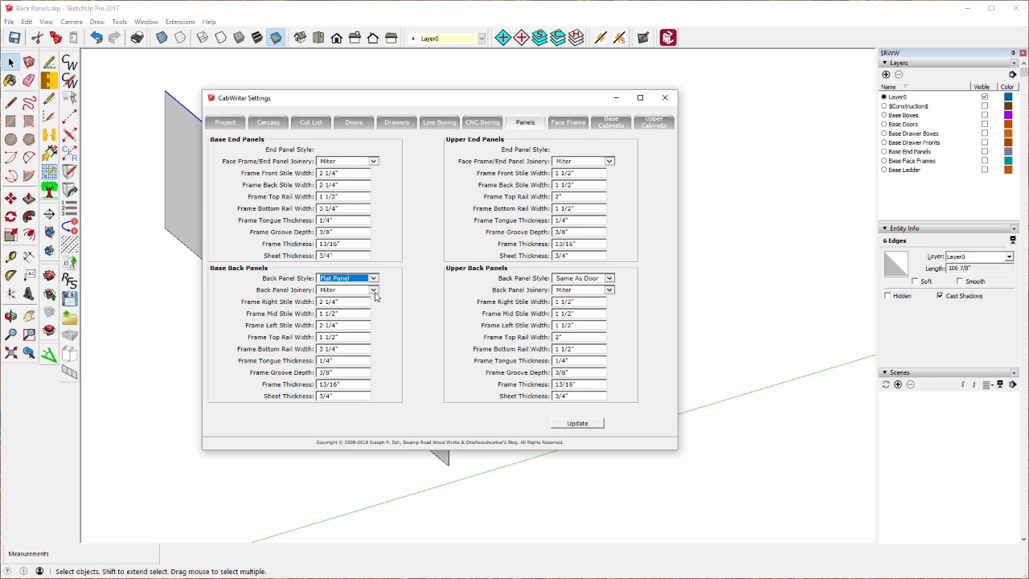
left_click(375, 290)
left_click(375, 295)
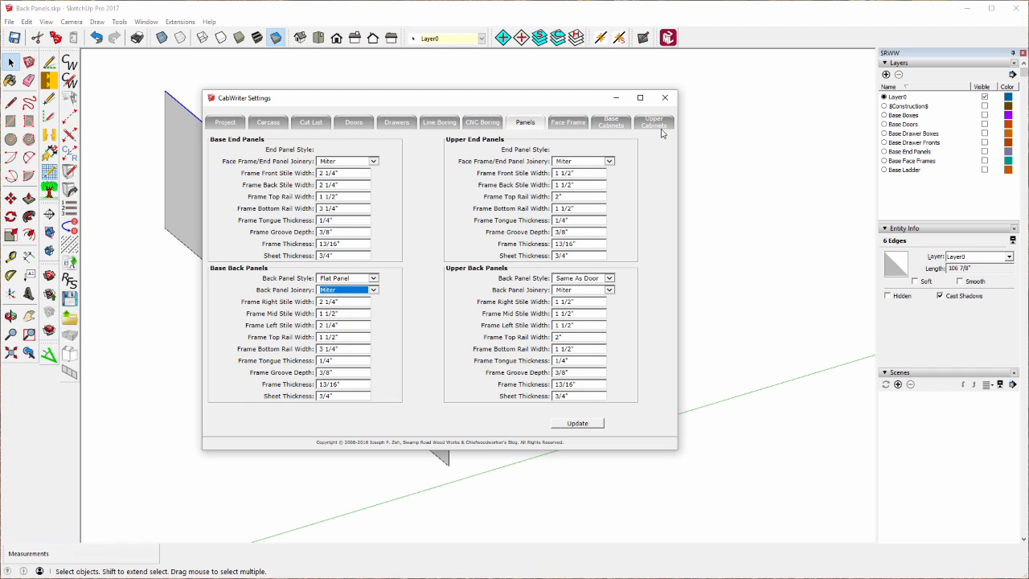
left_click(665, 97)
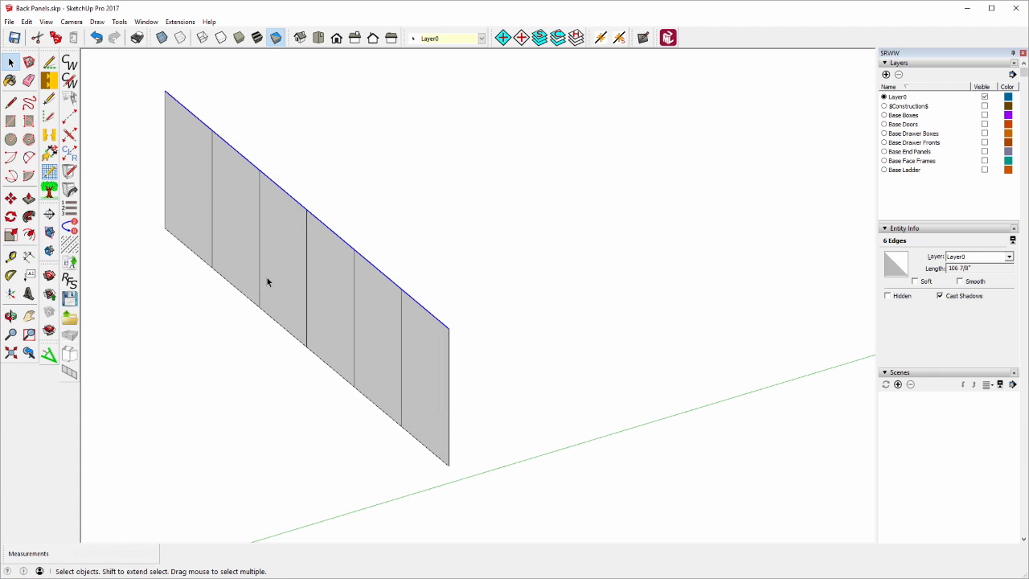
triple_click(227, 233)
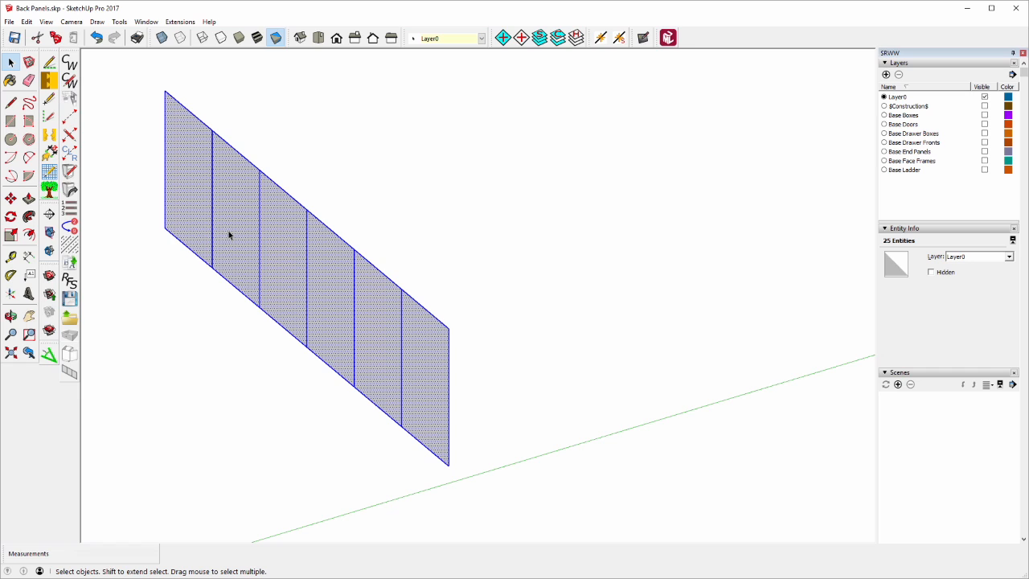
left_click(70, 373)
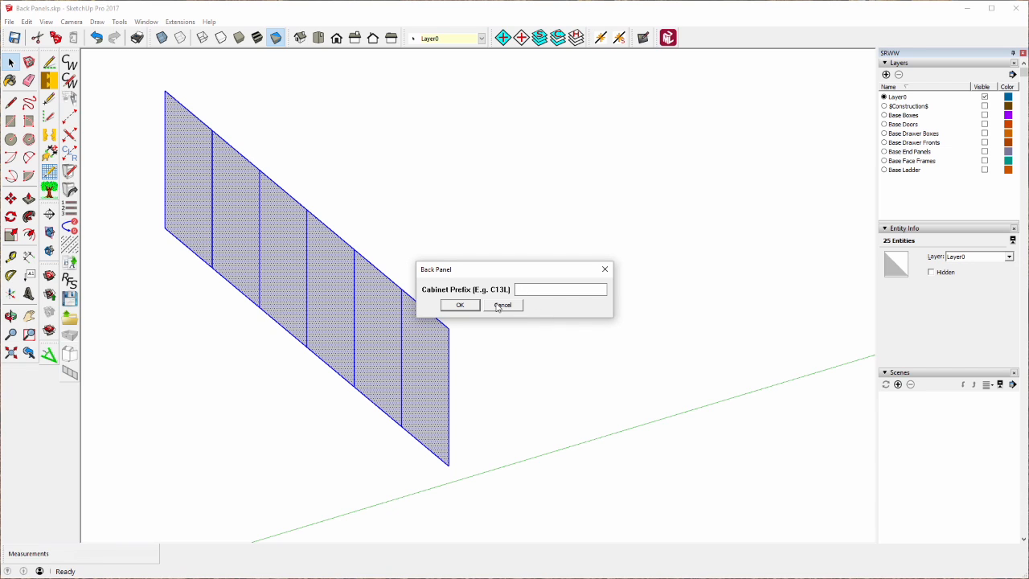
left_click(504, 306)
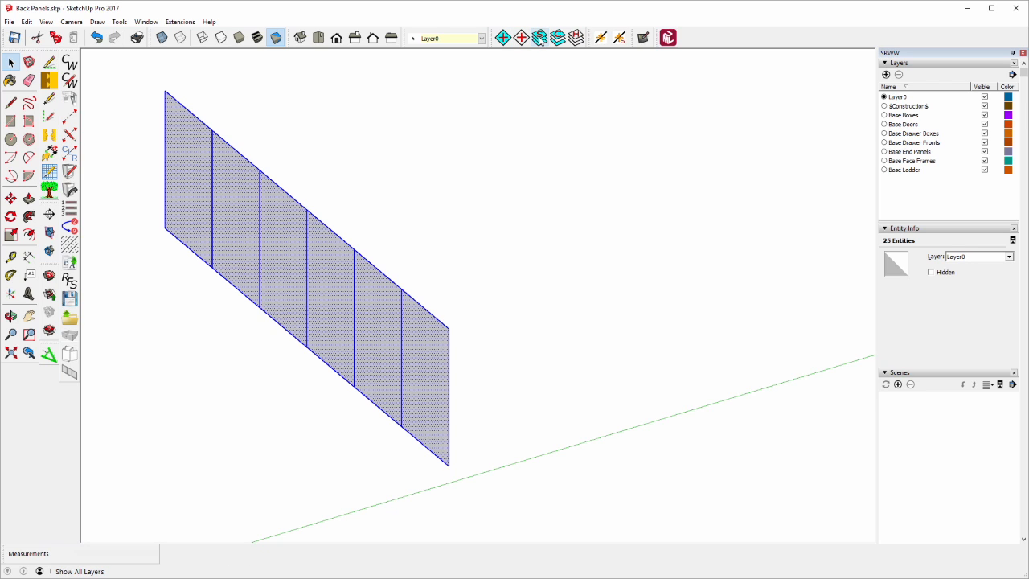
Look up the cabinet prefix on the back stretcher and try to create the six-section back panel with prefix C2L, rejecting the proposed cabinet
left_click(317, 122)
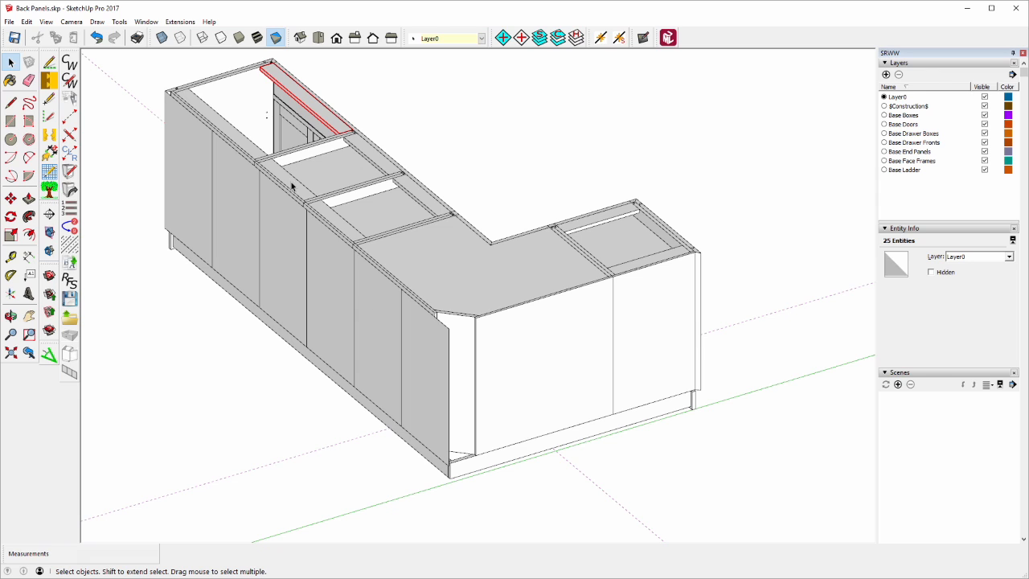
left_click(245, 145)
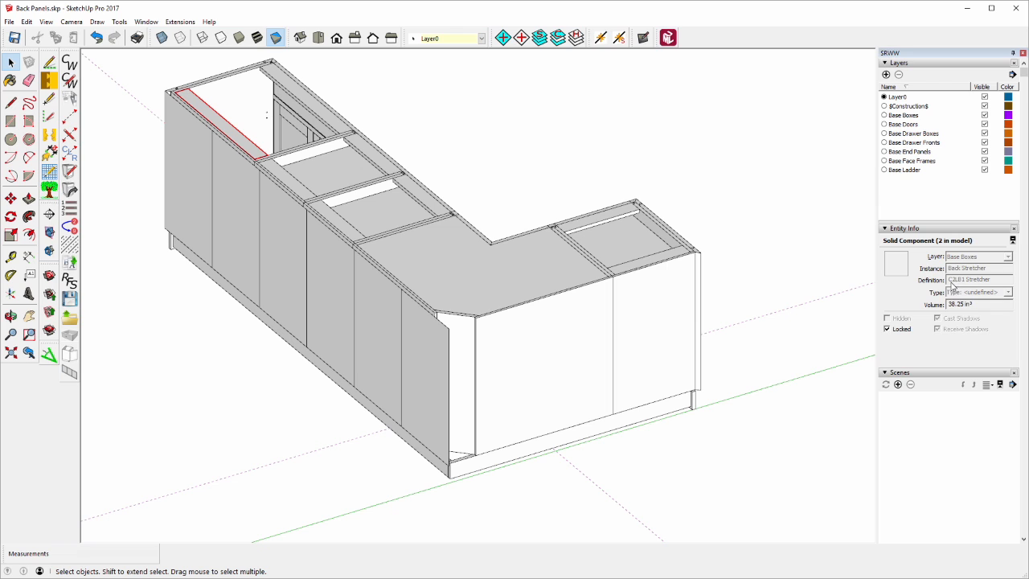
triple_click(284, 245)
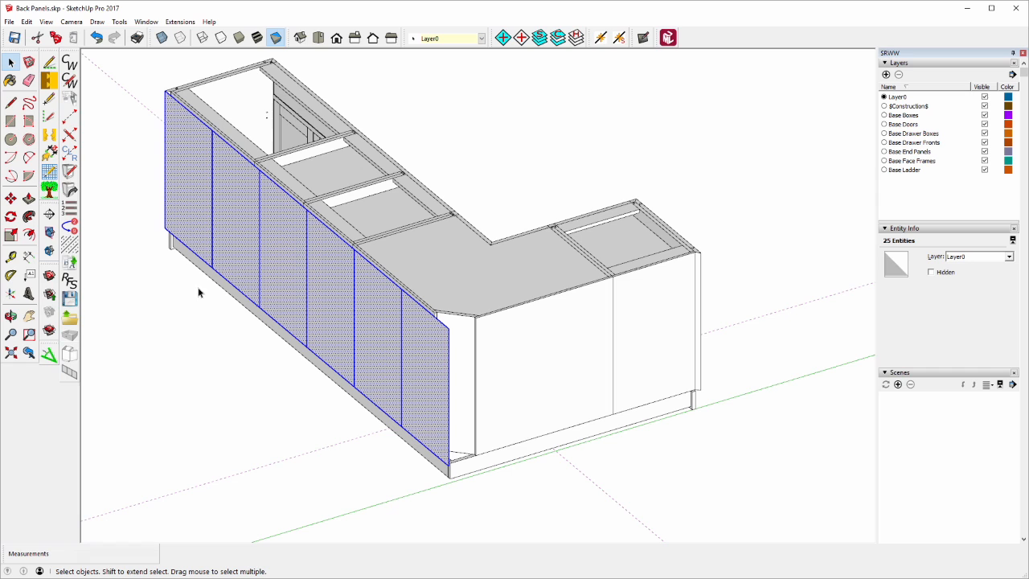
left_click(70, 374)
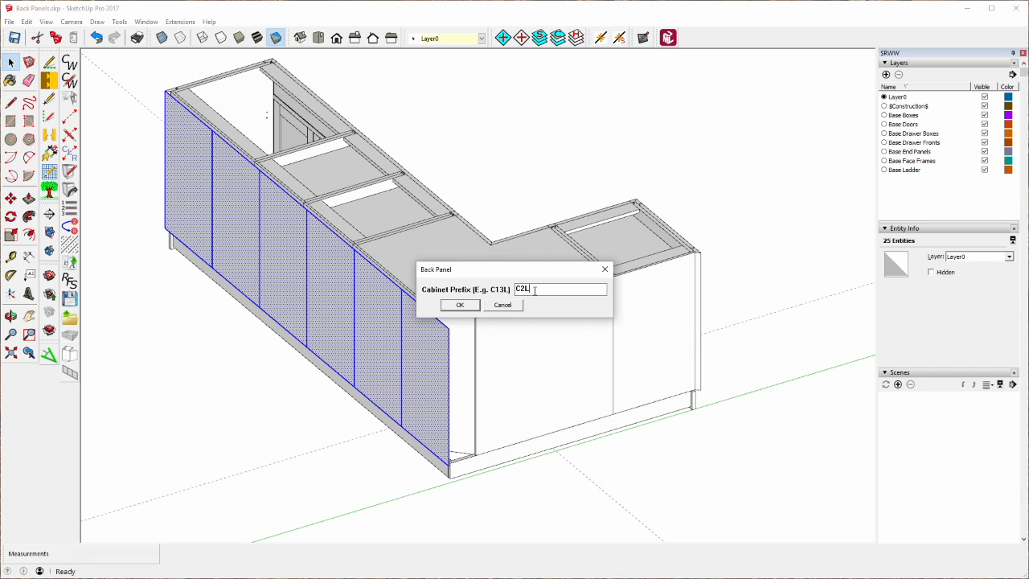
left_click(459, 305)
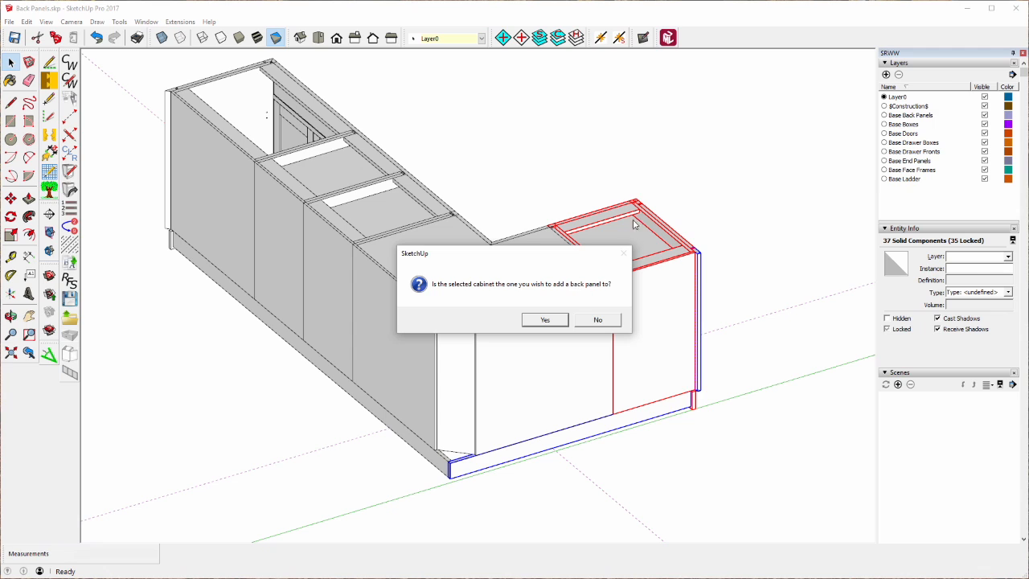
left_click(598, 320)
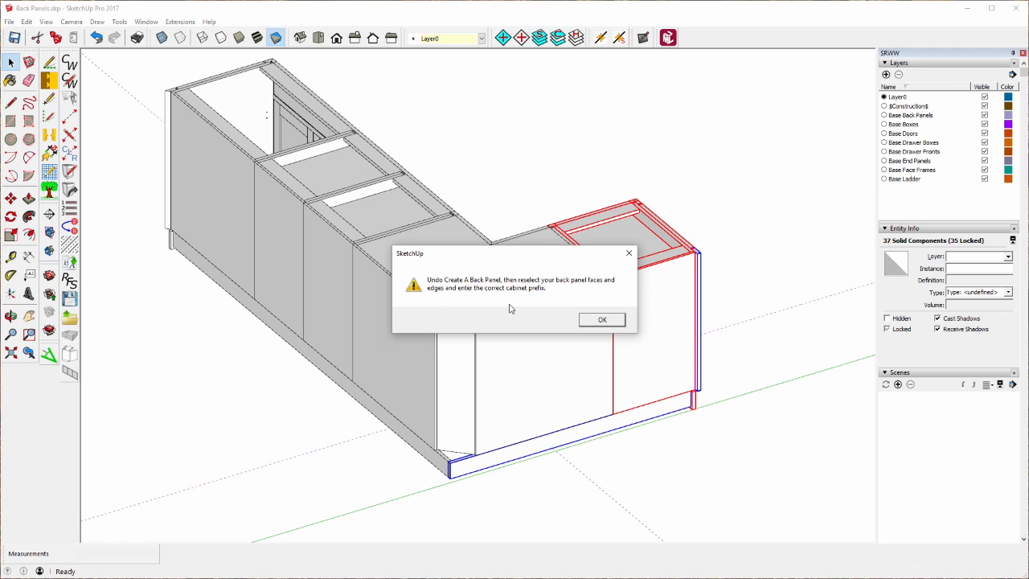
left_click(601, 320)
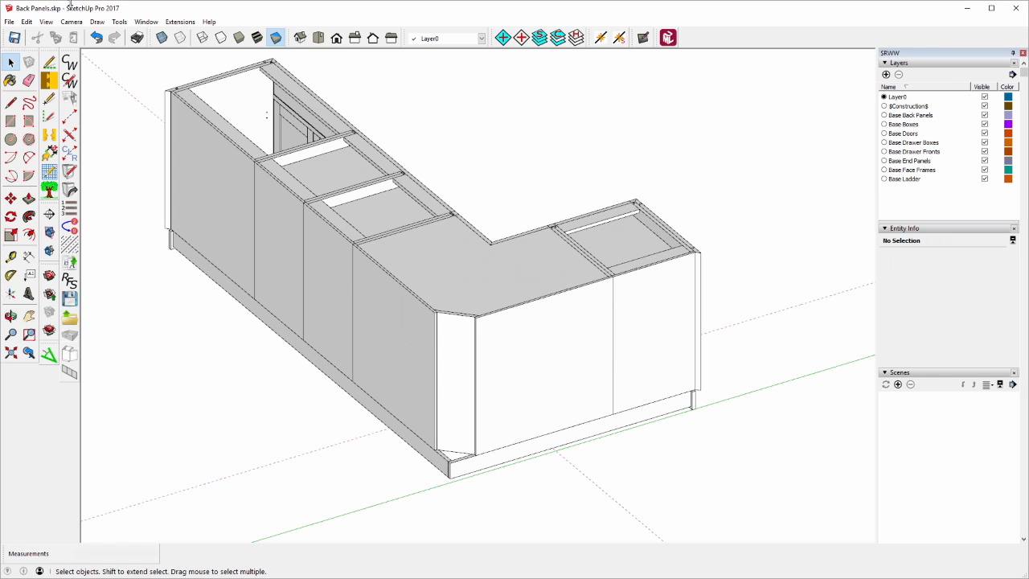
Undo the rejected back panel and create the six-section panel on the long back face with cabinet prefix C1L, accepting the proposed cabinet
left_click(95, 38)
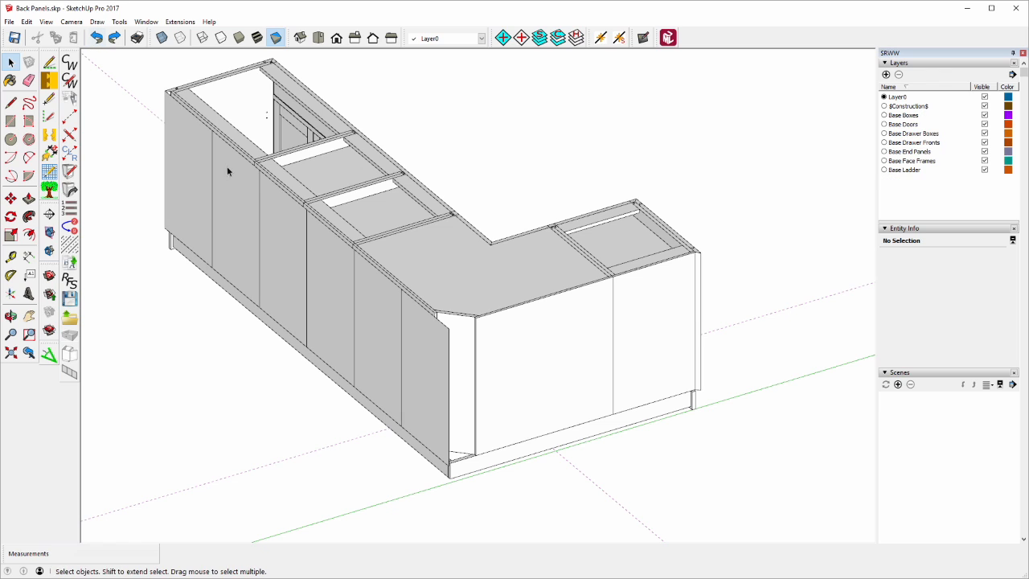
triple_click(269, 218)
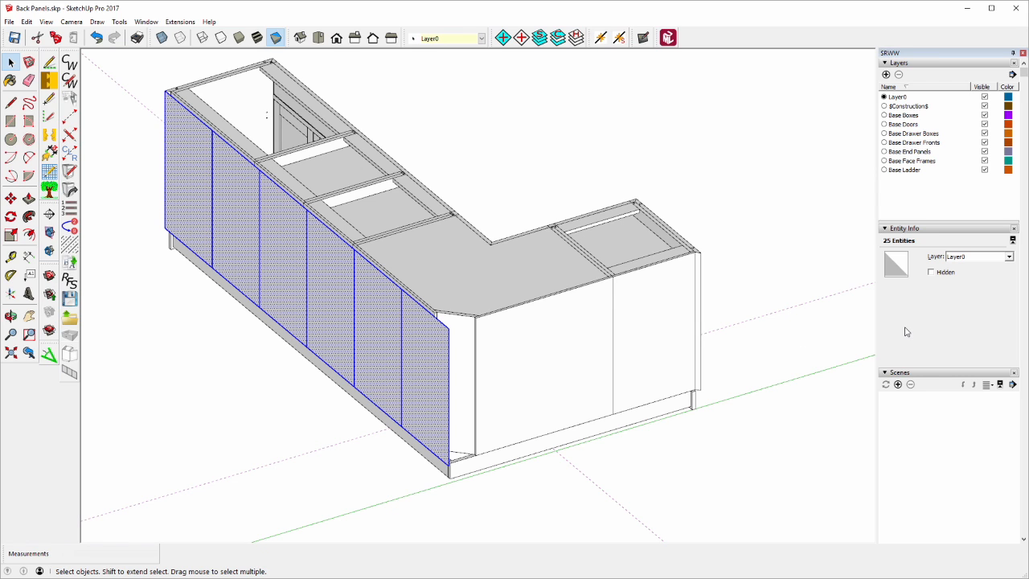
left_click(69, 372)
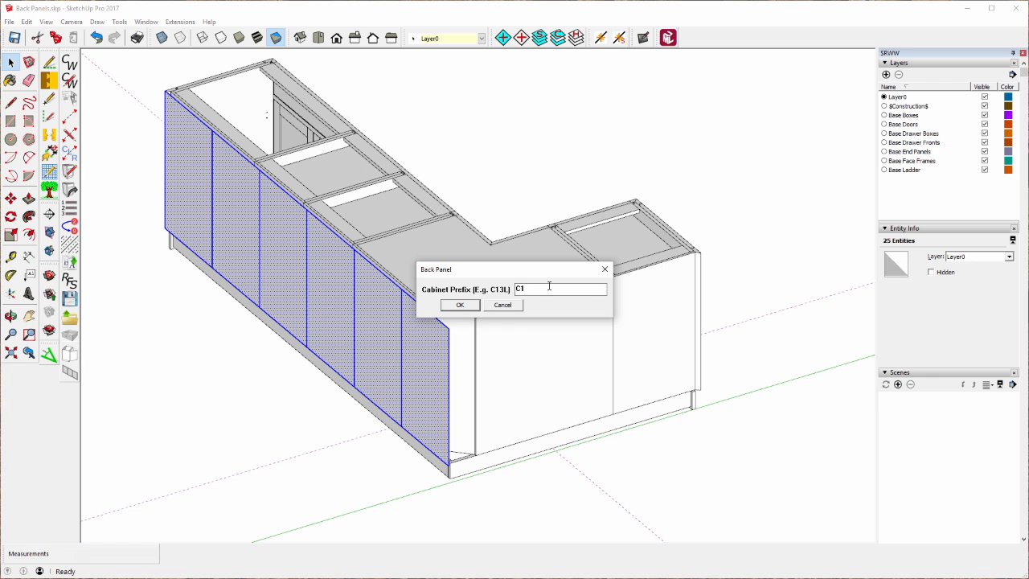
left_click(458, 305)
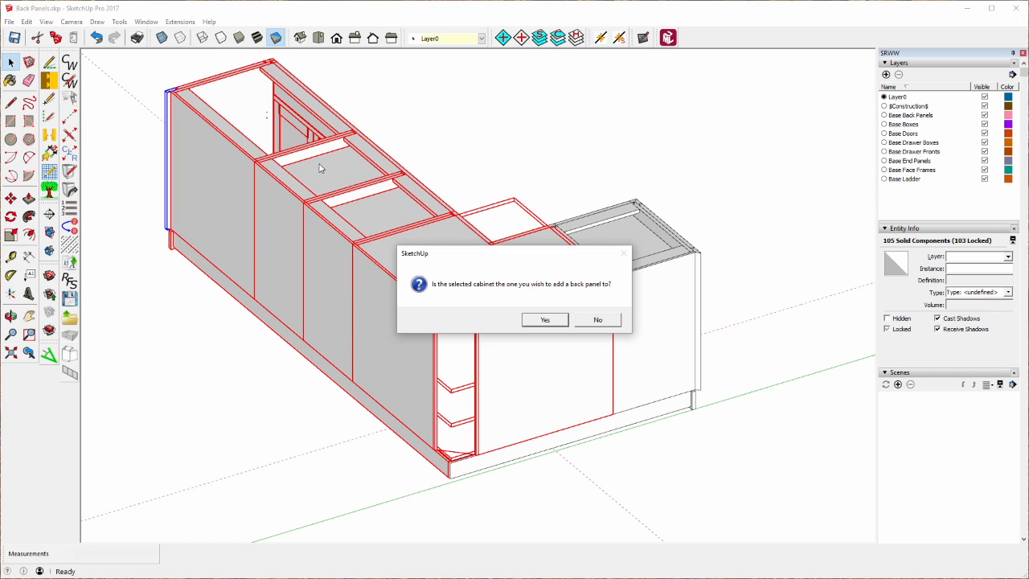
left_click(545, 321)
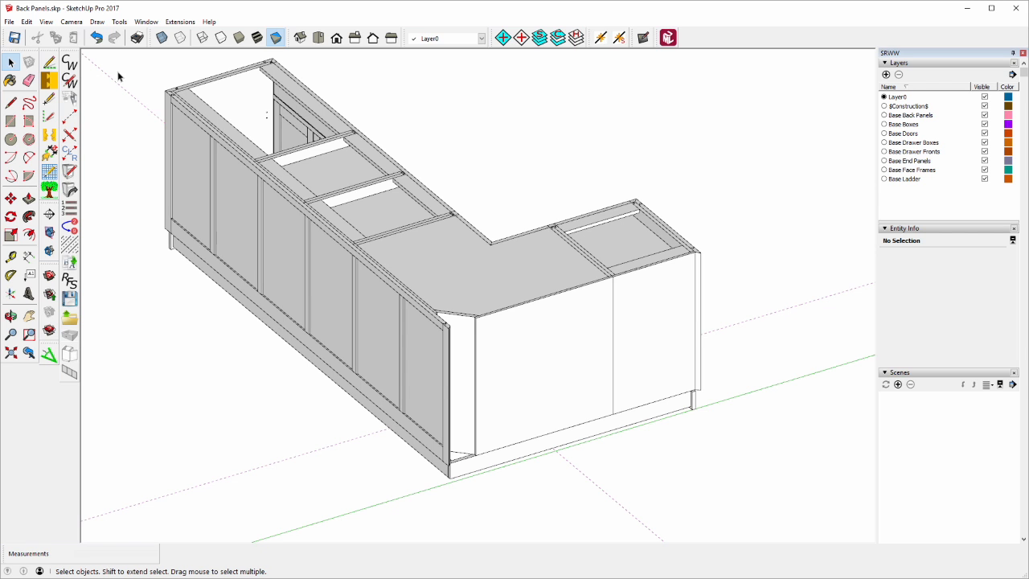
scroll(117, 76, "up", 5)
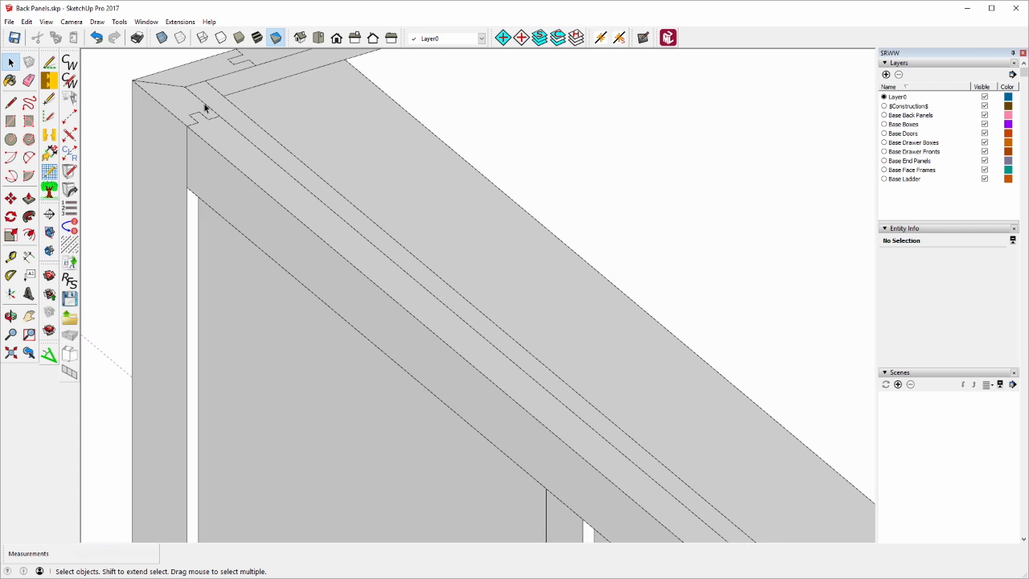
scroll(184, 122, "down", 6)
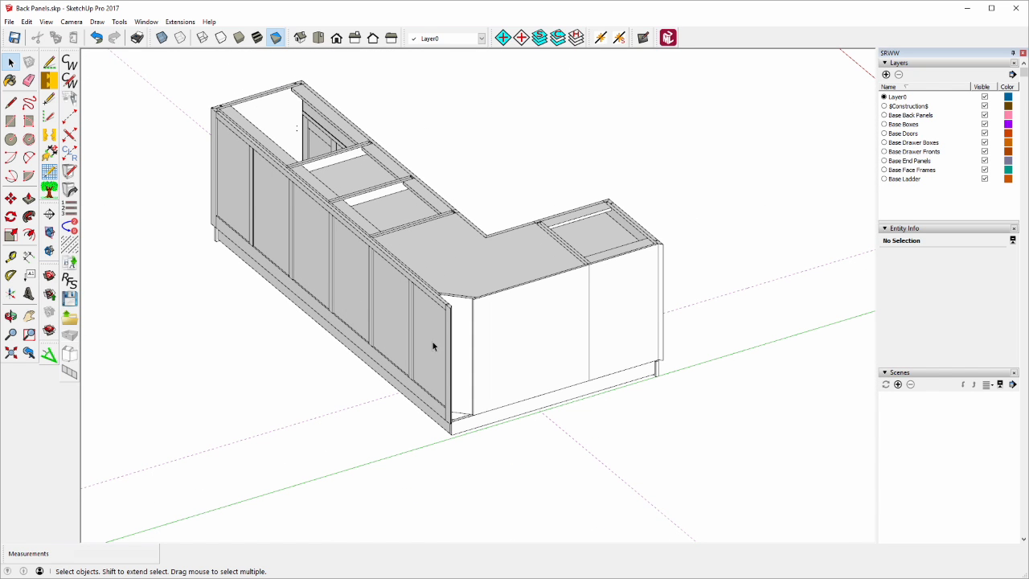
Check the short leg's back stretcher, and draw a rectangle about 56 7/8" by 30 3/4" across the short back face from the long panel's outer corner
left_click(604, 257)
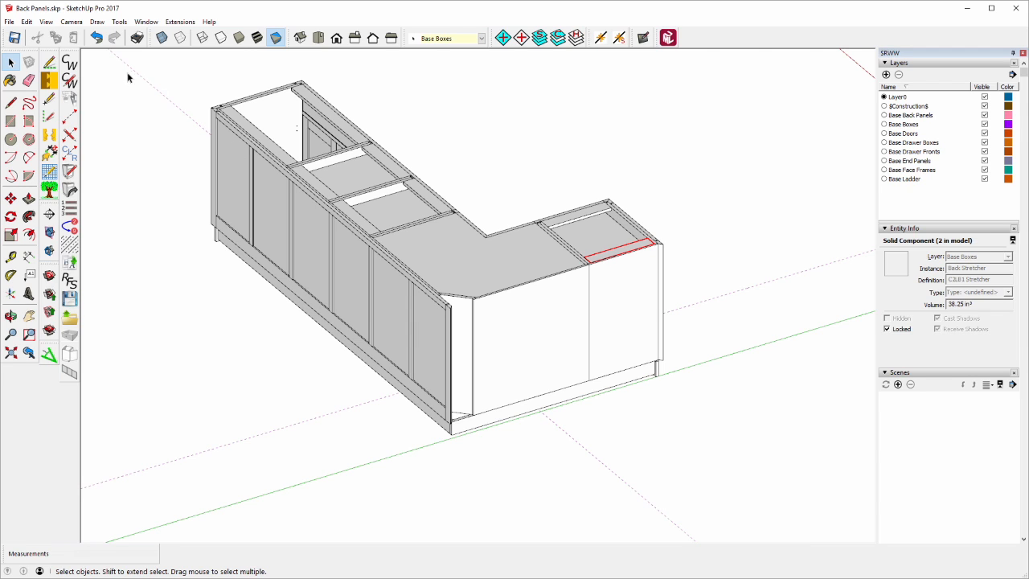
left_click(10, 121)
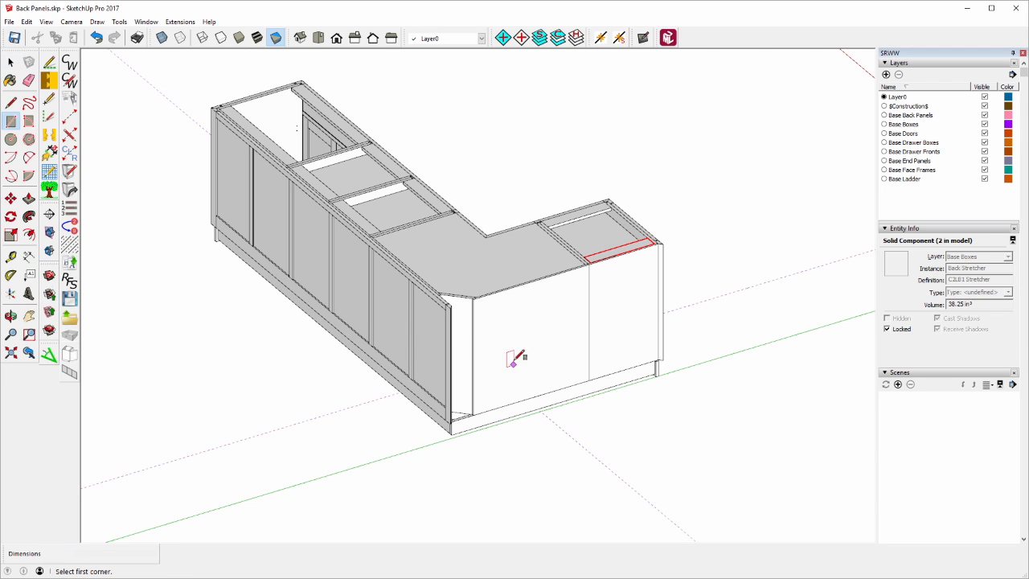
left_click(449, 306)
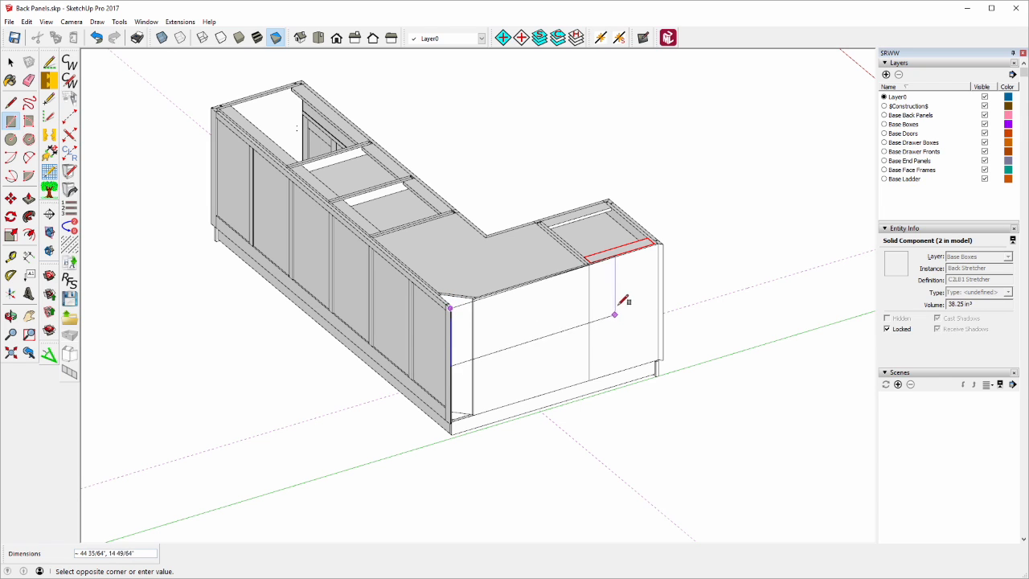
left_click(667, 353)
scroll(475, 325, "up", 5)
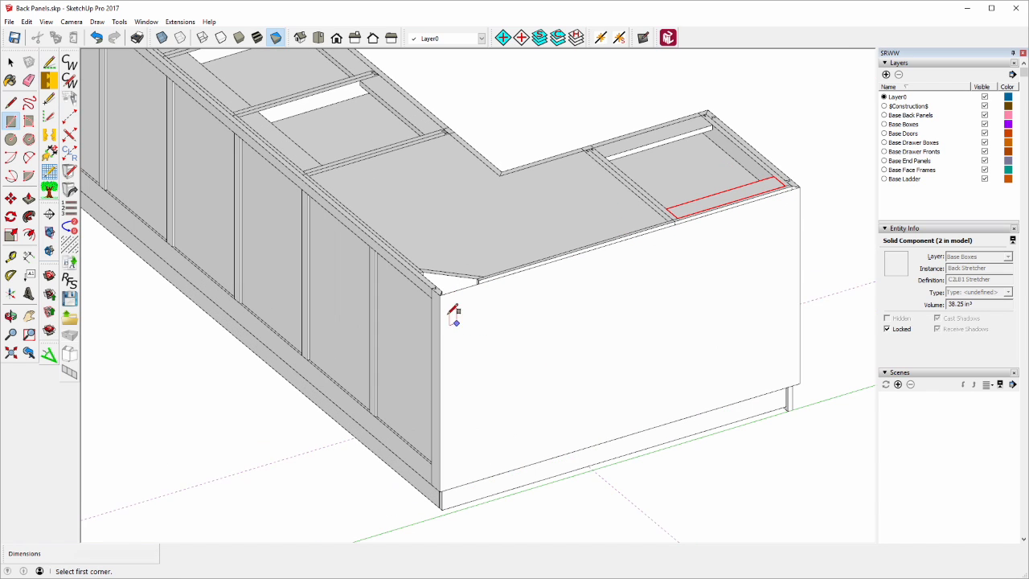
scroll(444, 293, "up", 4)
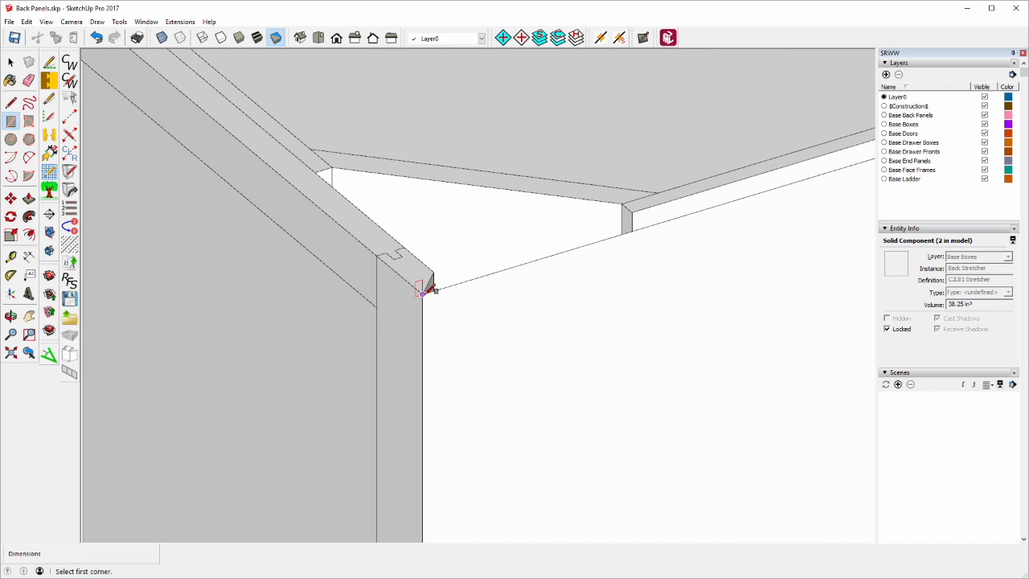
scroll(310, 188, "down", 7)
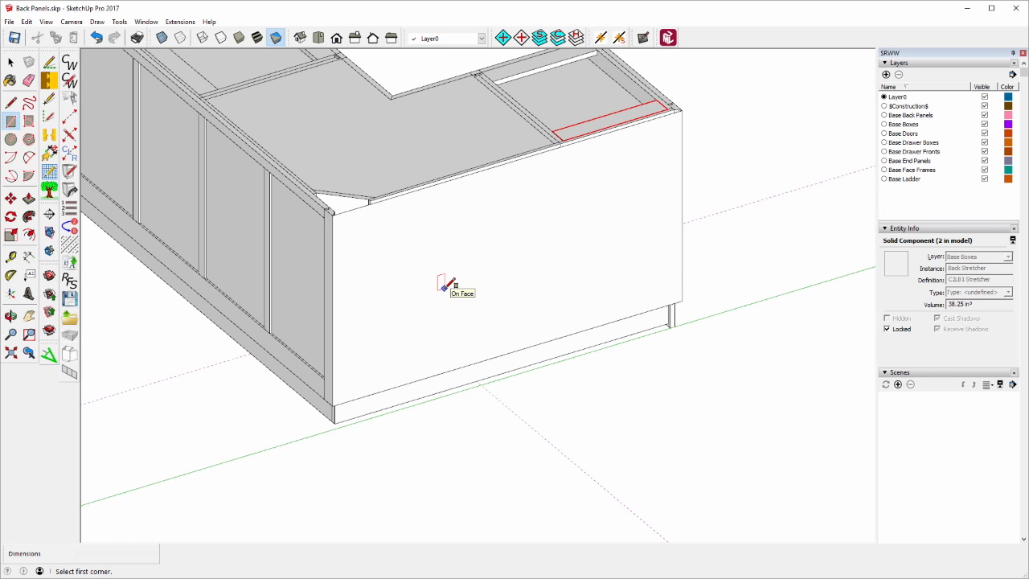
scroll(454, 283, "down", 2)
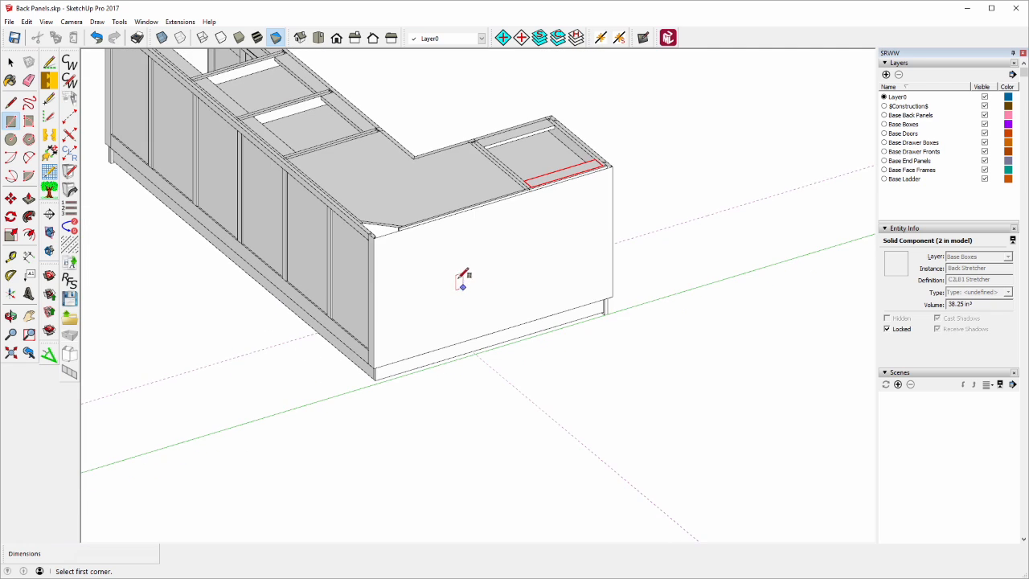
scroll(457, 278, "up", 2)
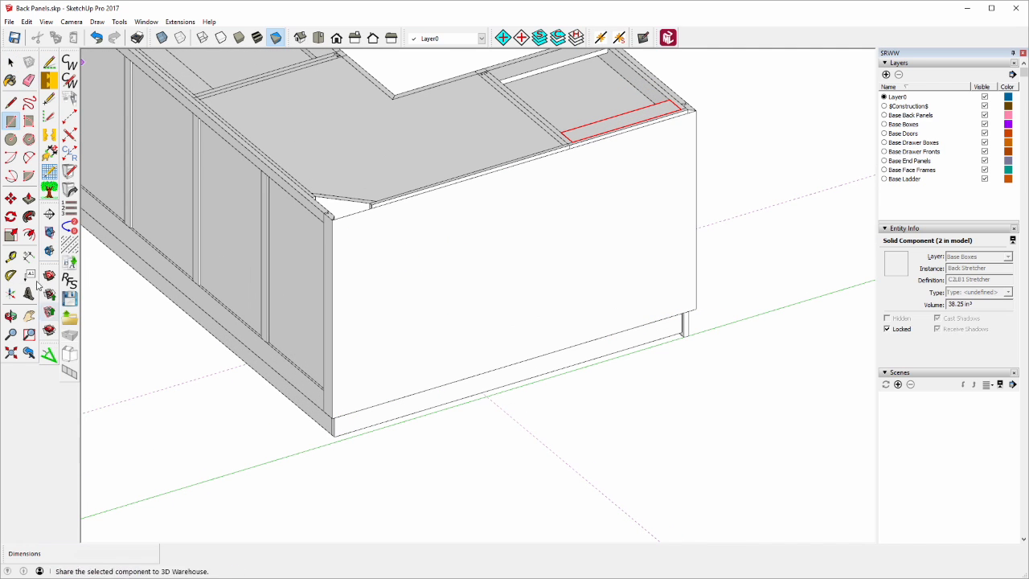
Divide the top edge of the short back face's rectangle into 3 segments
left_click(10, 62)
left_click(359, 215)
left_click(359, 214)
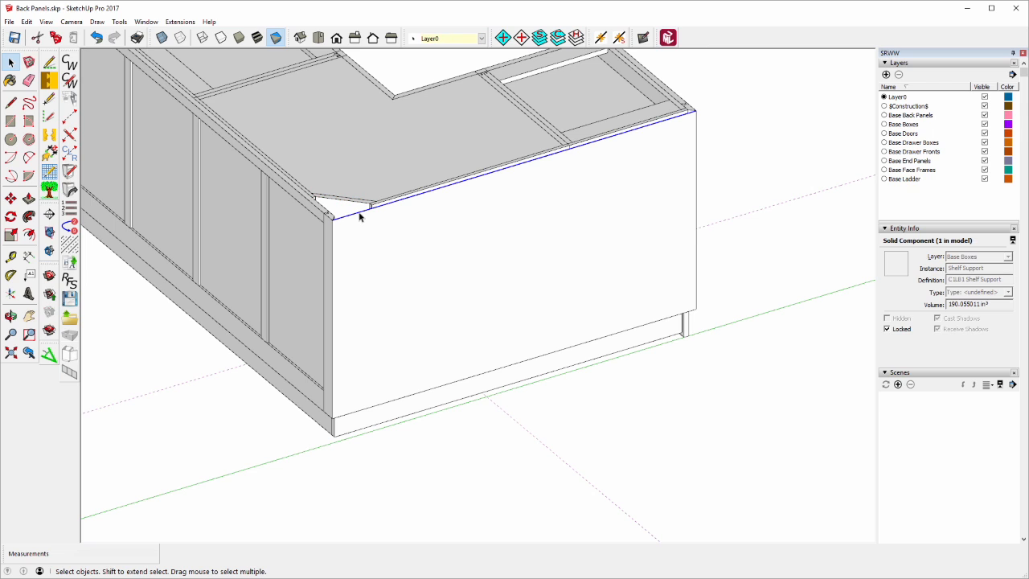
right_click(360, 214)
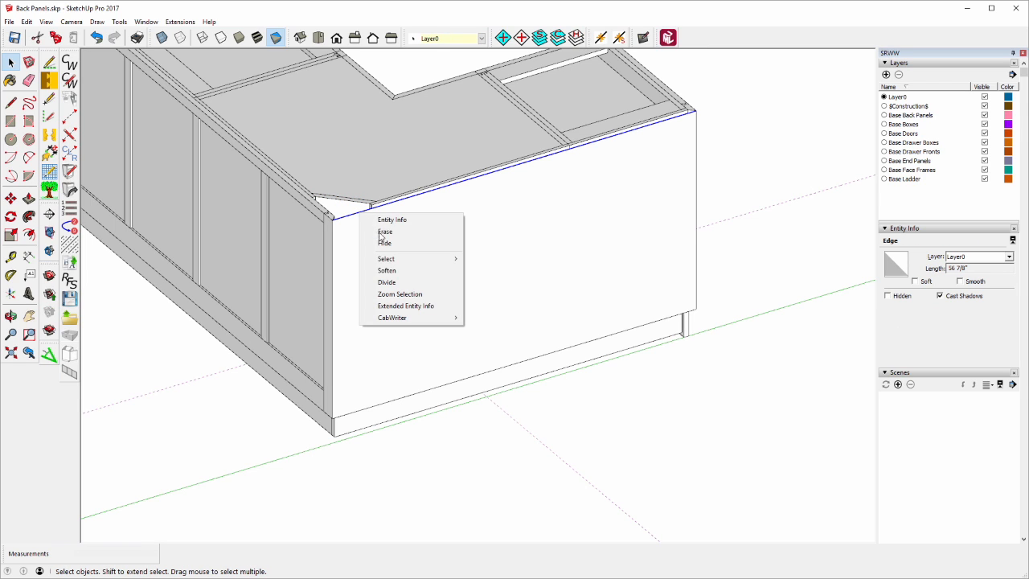
left_click(392, 283)
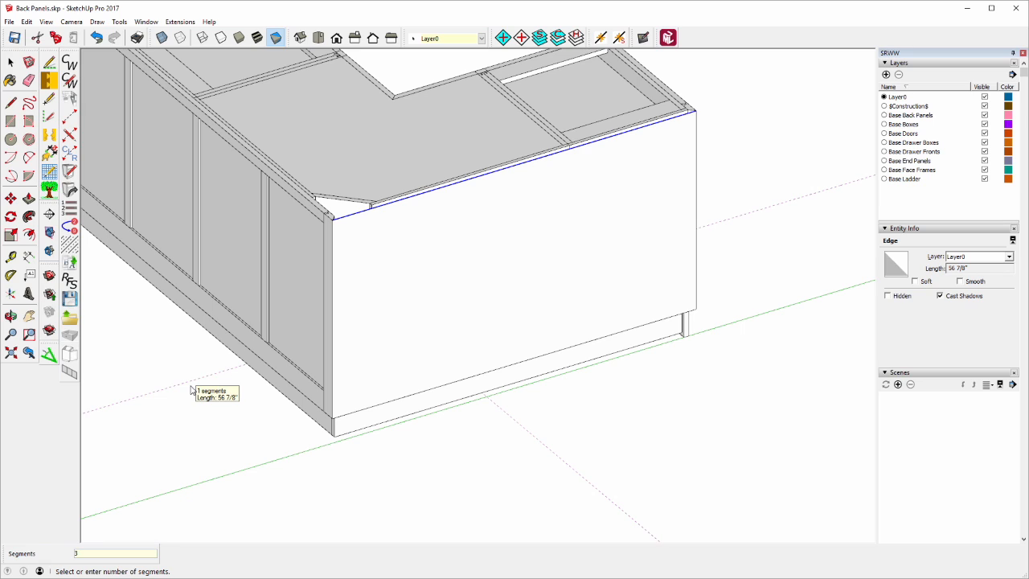
type("3")
key("Return")
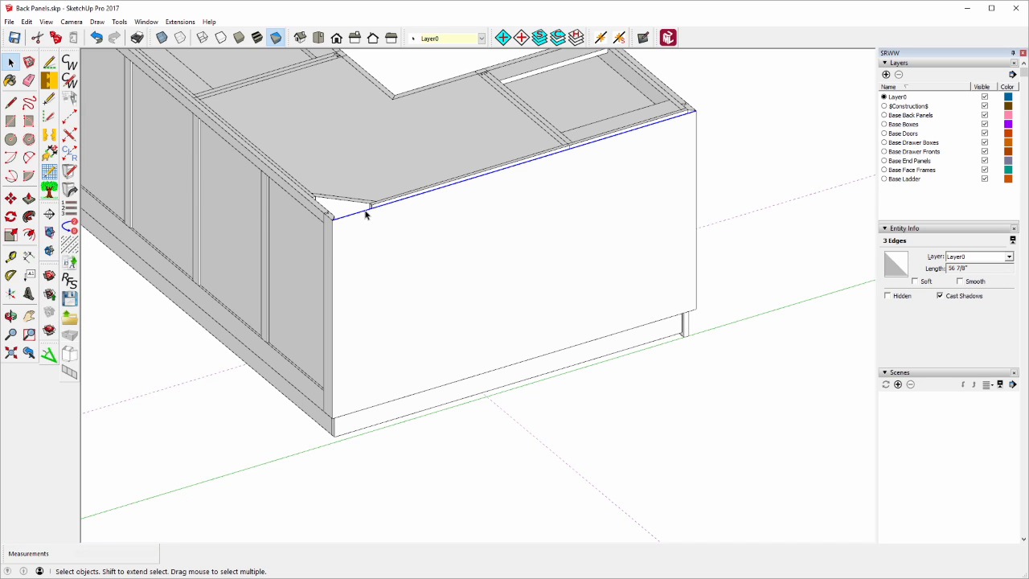
Draw two vertical lines from the top edge's division points to the bottom edge, splitting the short back face into three sections
left_click(11, 101)
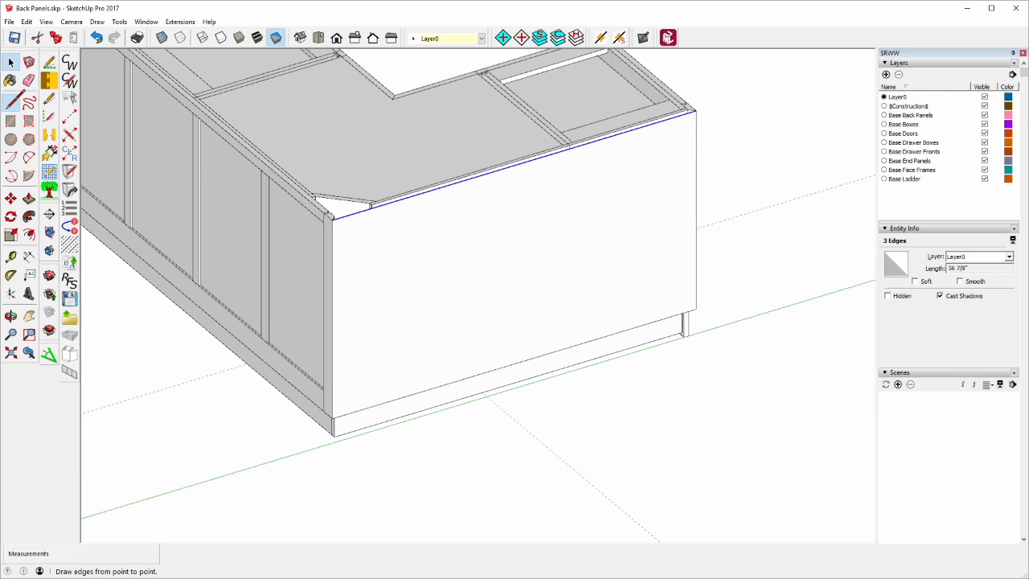
left_click(453, 183)
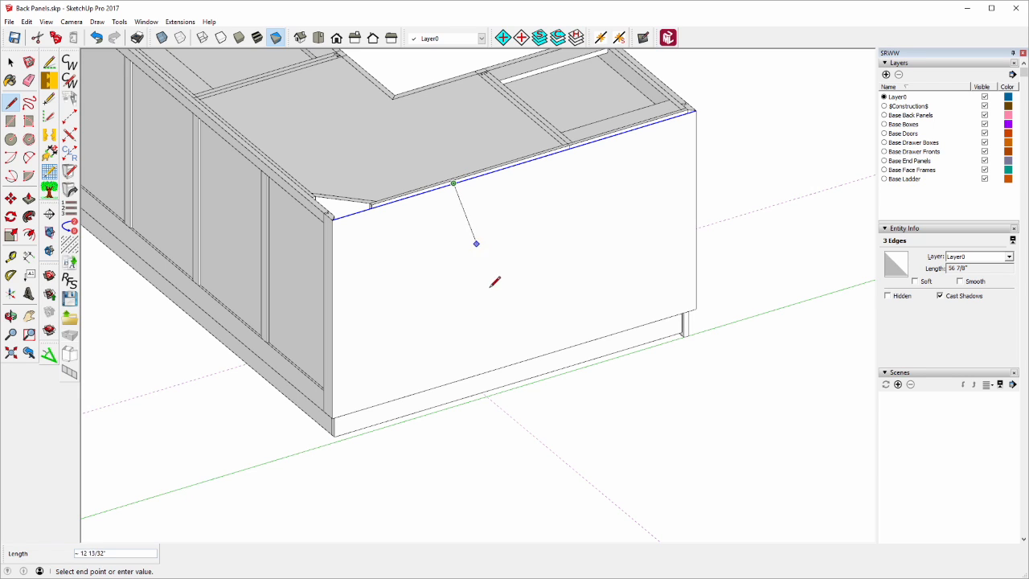
left_click(453, 381)
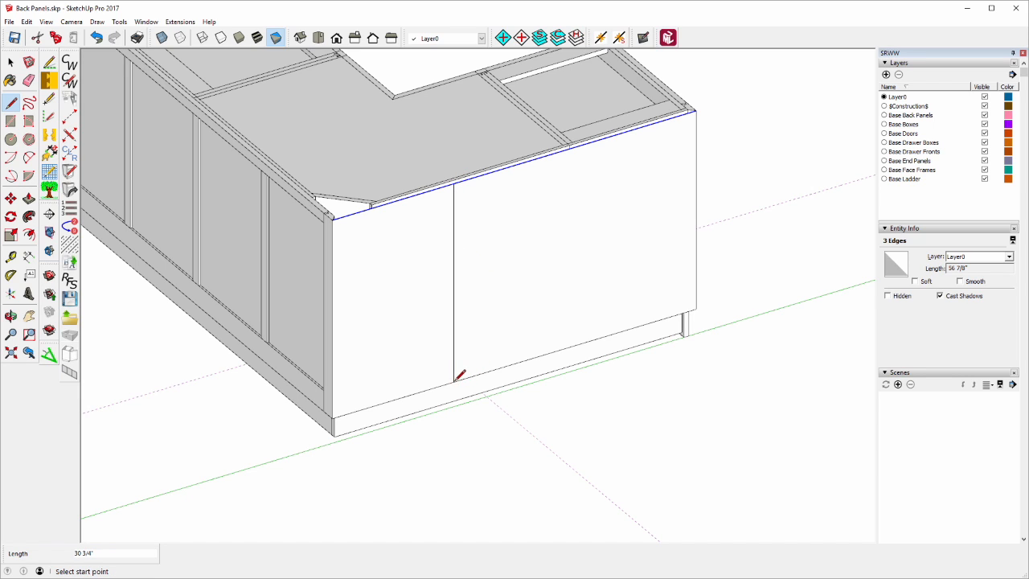
left_click(574, 146)
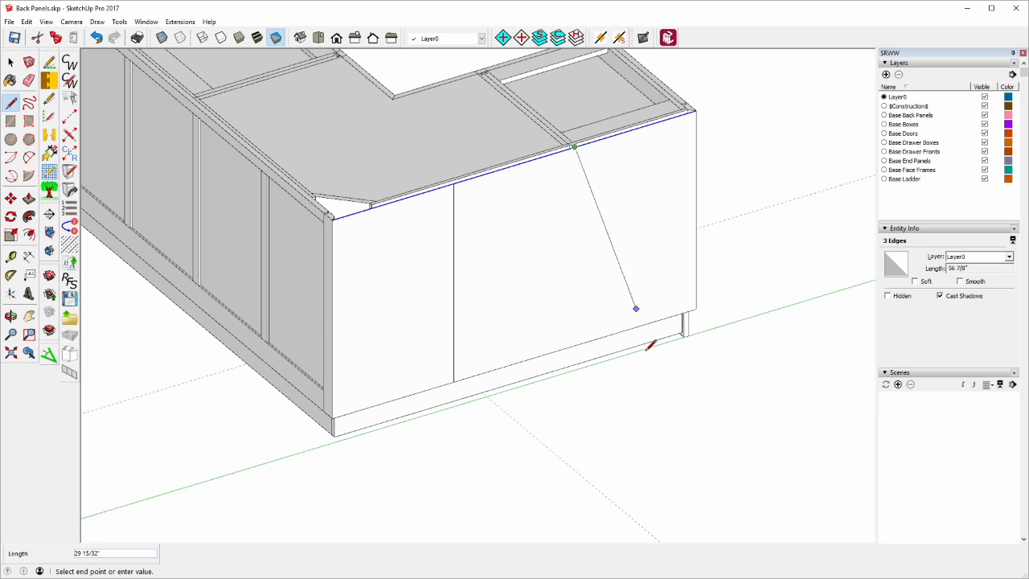
left_click(574, 344)
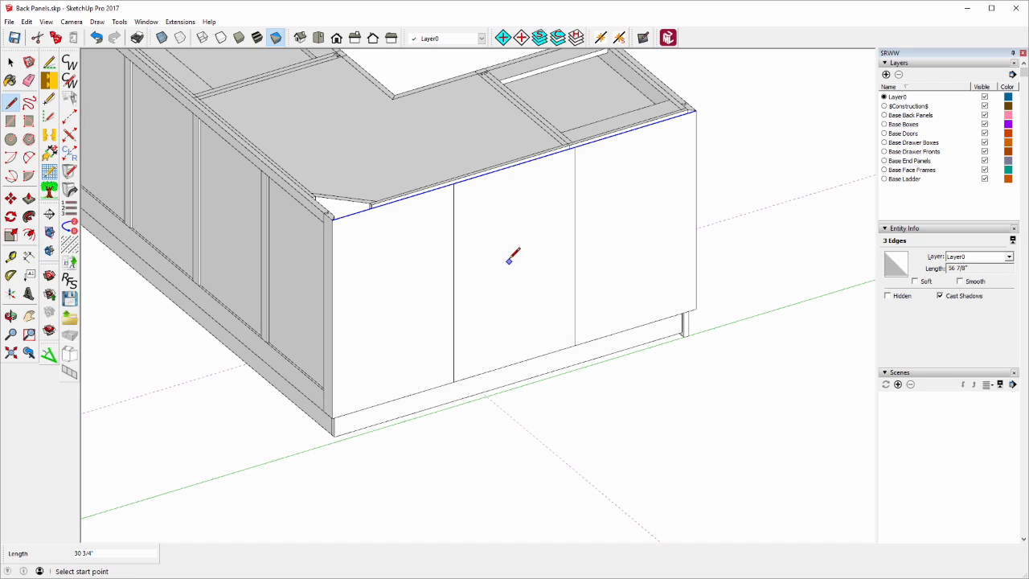
Try to create the three-section back panel with cabinet prefix C1L, reject the proposed cabinet, and undo the attempt
left_click(10, 62)
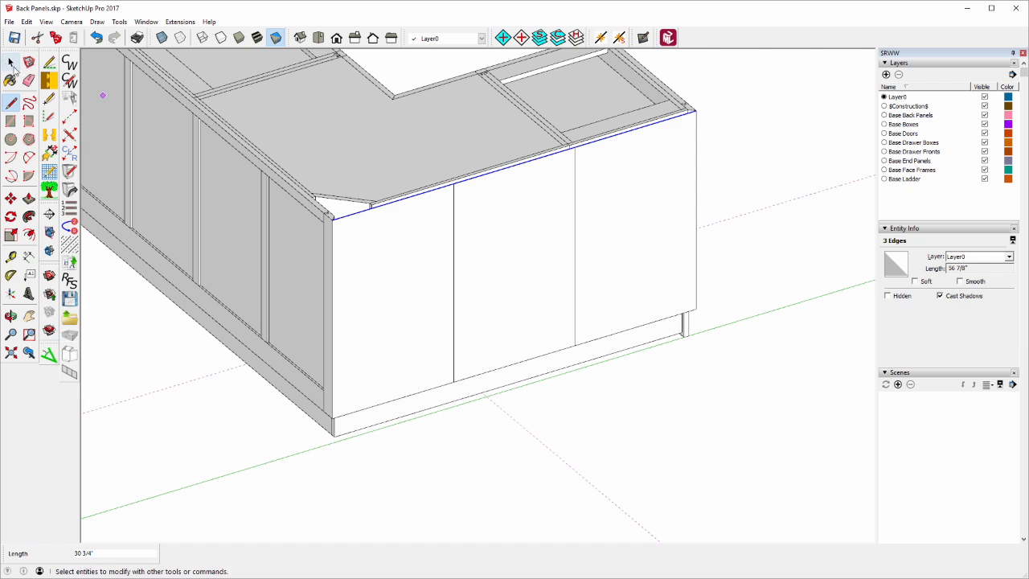
triple_click(408, 279)
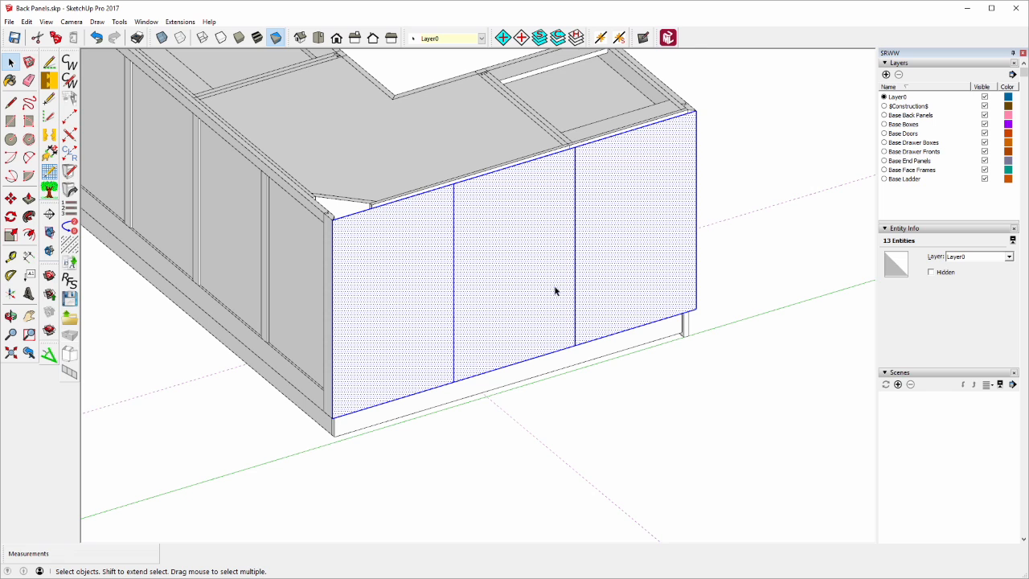
left_click(69, 374)
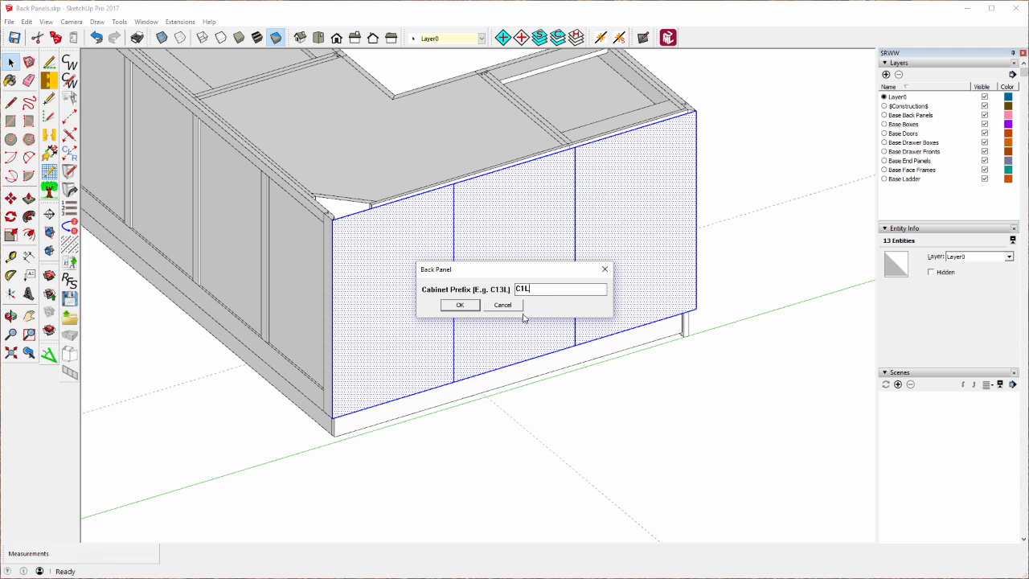
left_click(461, 305)
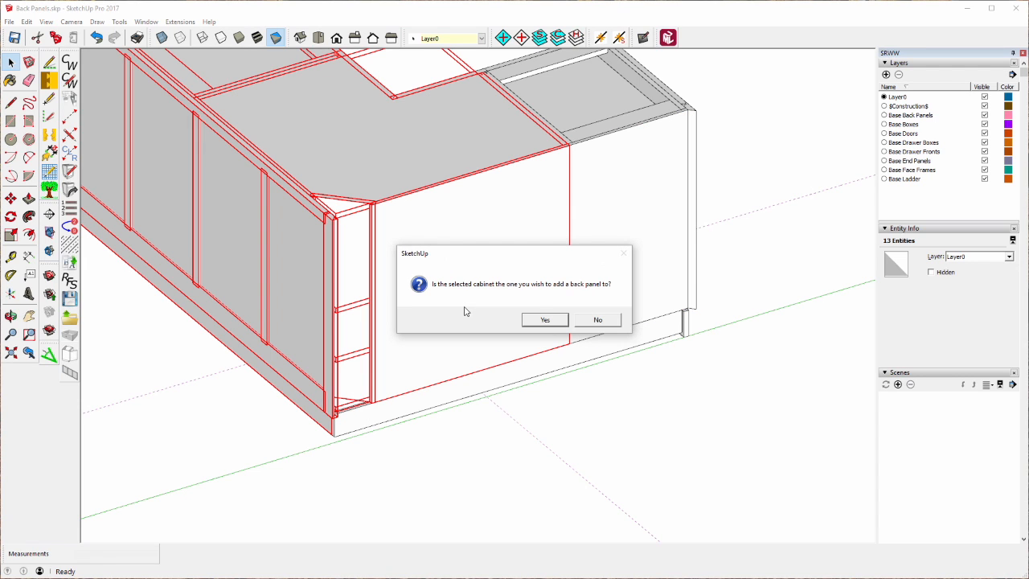
left_click(598, 320)
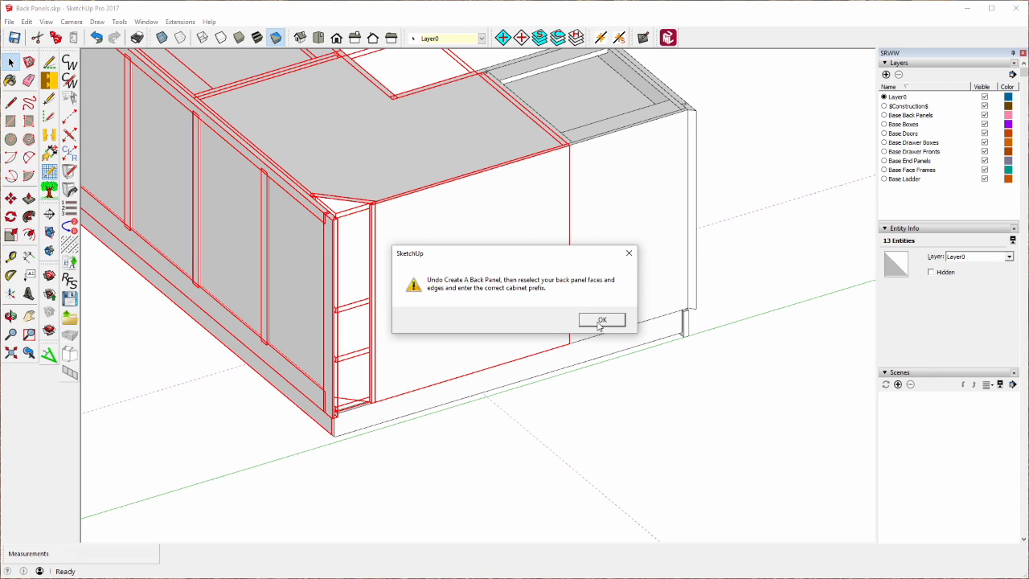
left_click(601, 321)
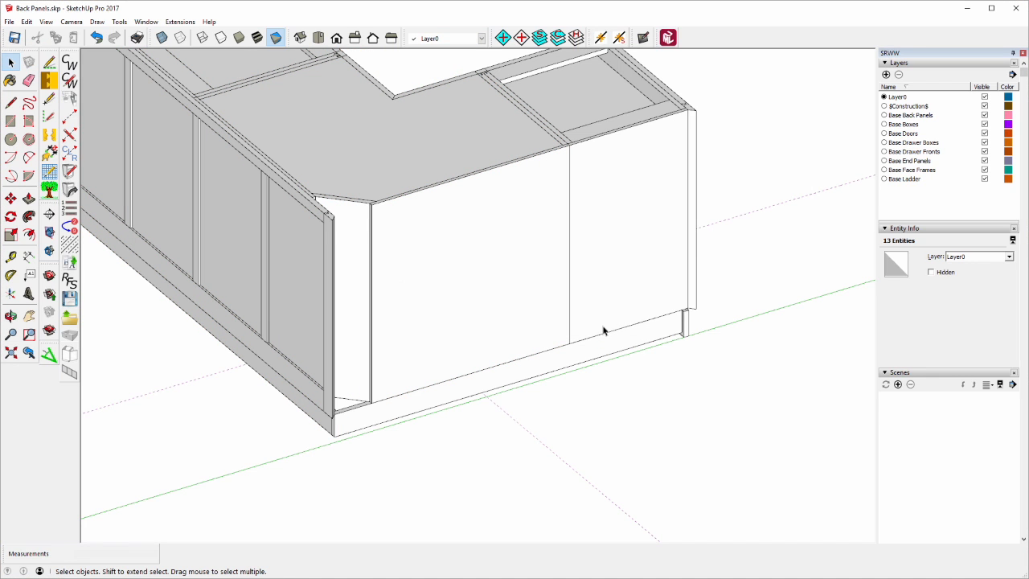
left_click(95, 38)
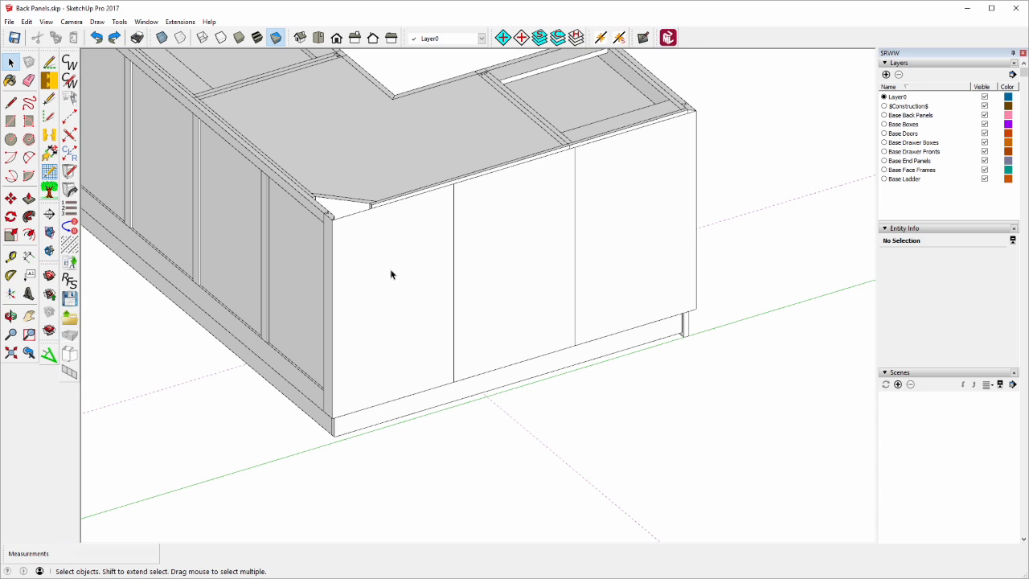
Reselect all three sections of the short back face and create its back panel with cabinet prefix C2L, accepting the proposed cabinet
key("ctrl+y")
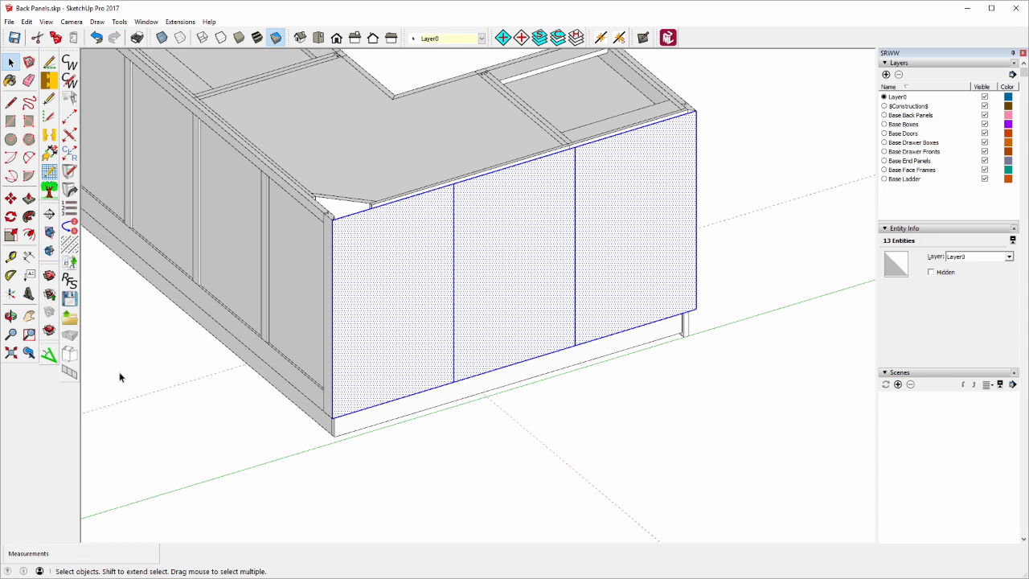
left_click(71, 377)
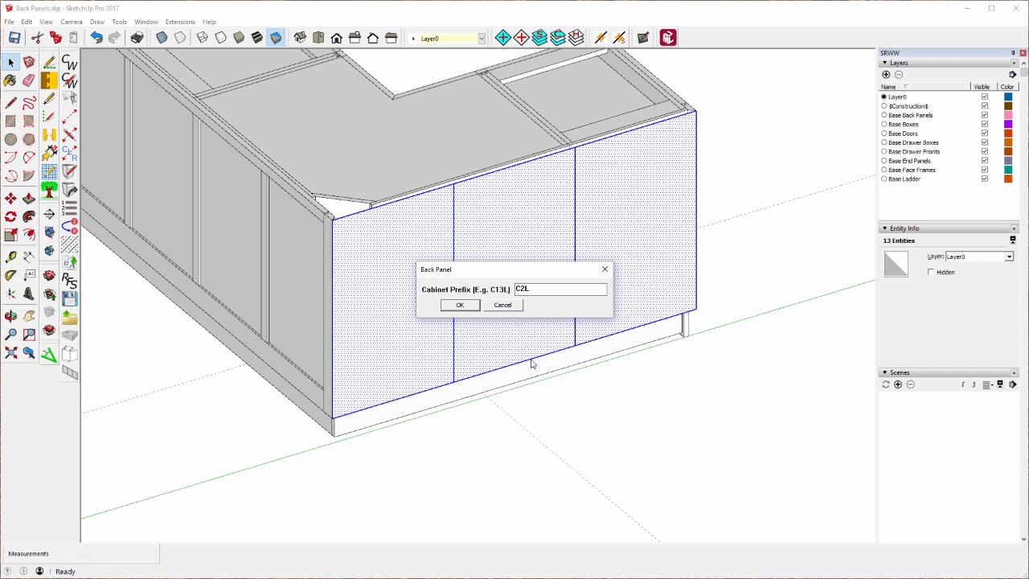
left_click(460, 305)
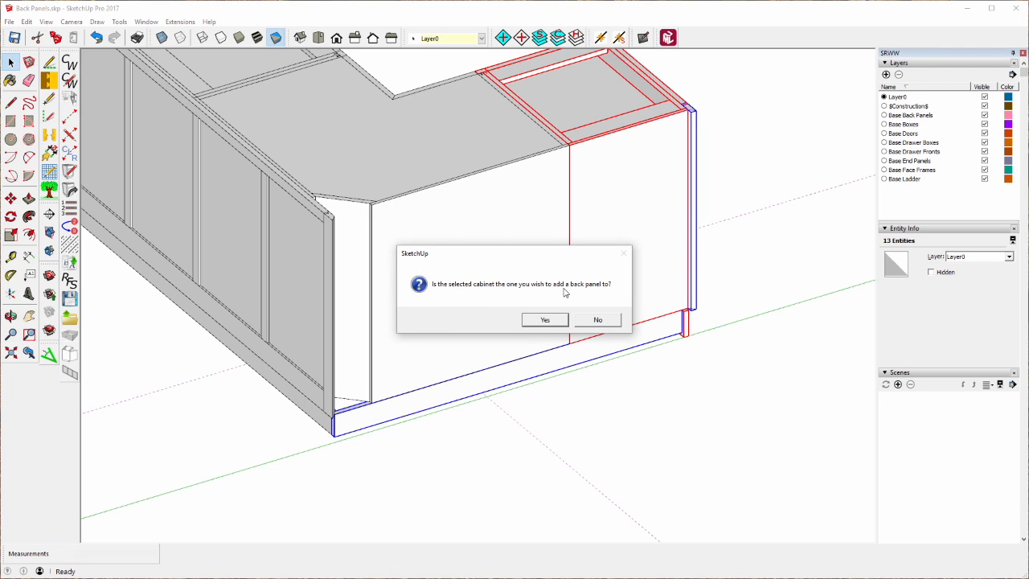
left_click(544, 320)
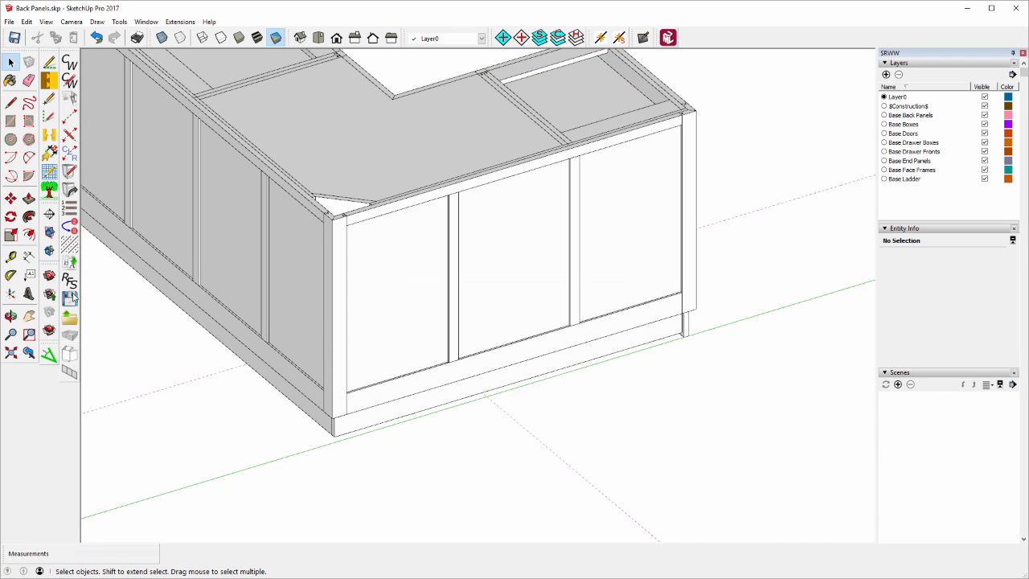
Inspect the underside of the cabinet run and the corner where the two back panels meet
left_click(12, 317)
left_click_drag(769, 200, 480, 266)
left_click_drag(250, 255, 427, 162)
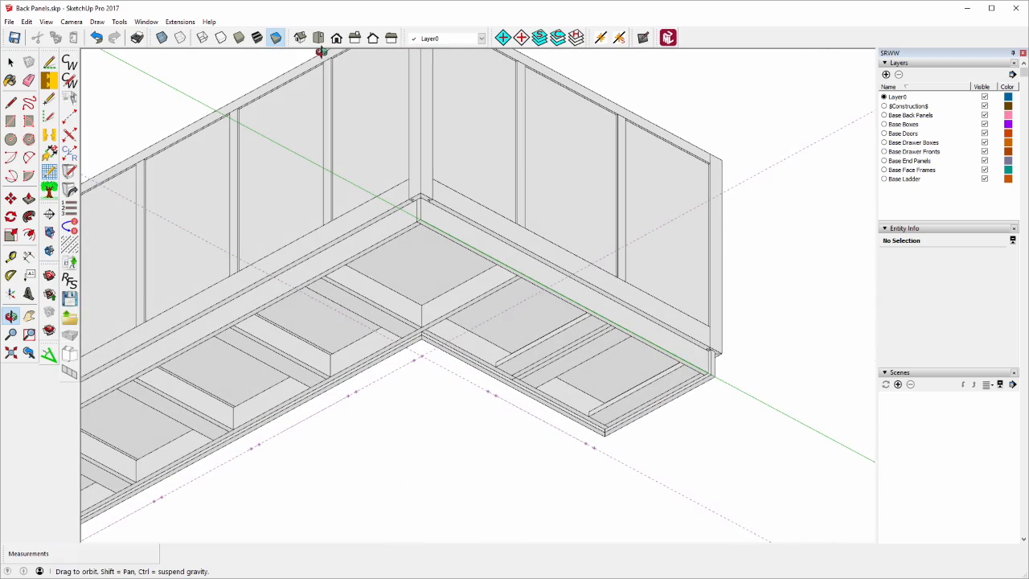